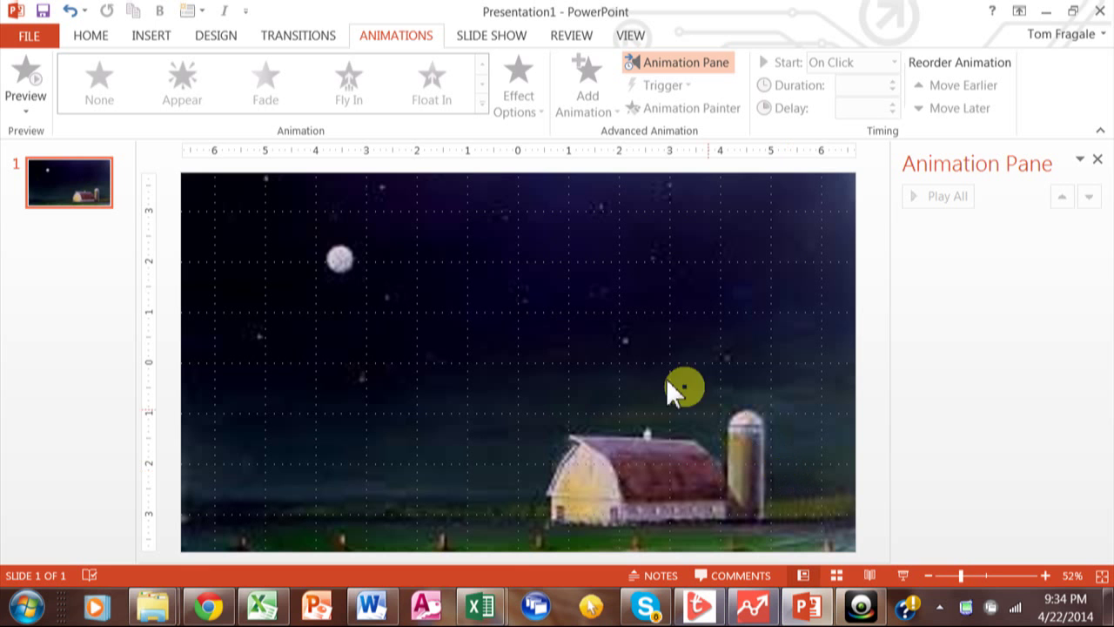
Switch to the INSERT ribbon tab to show its insertion commands
left_click(153, 36)
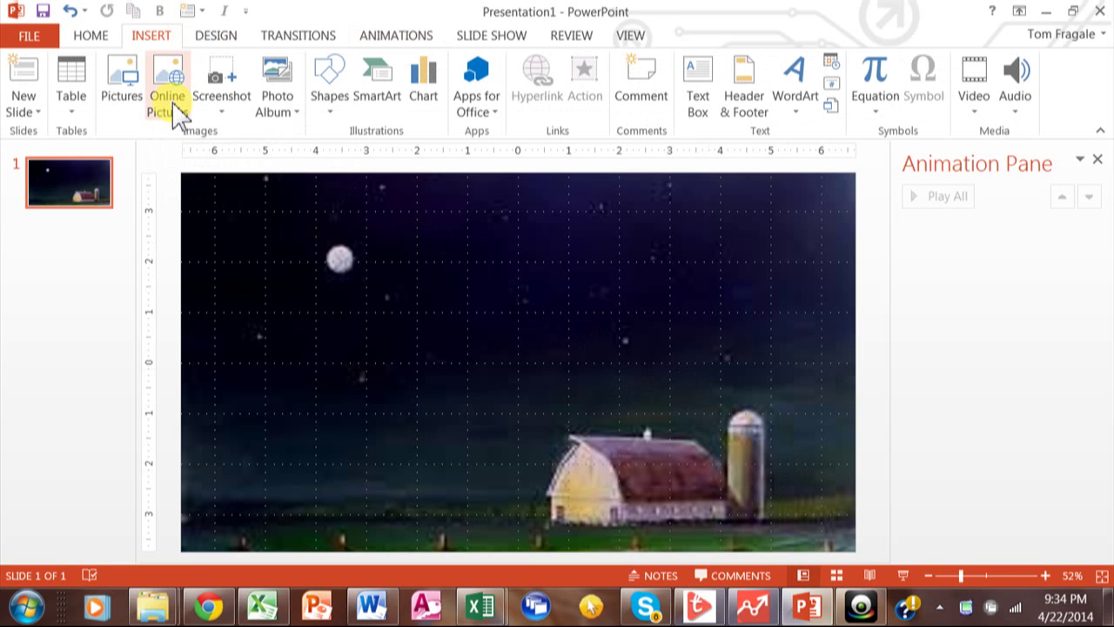
Search Office.com clip art for 'cow' and insert the black-and-white spotted cow picture
left_click(175, 108)
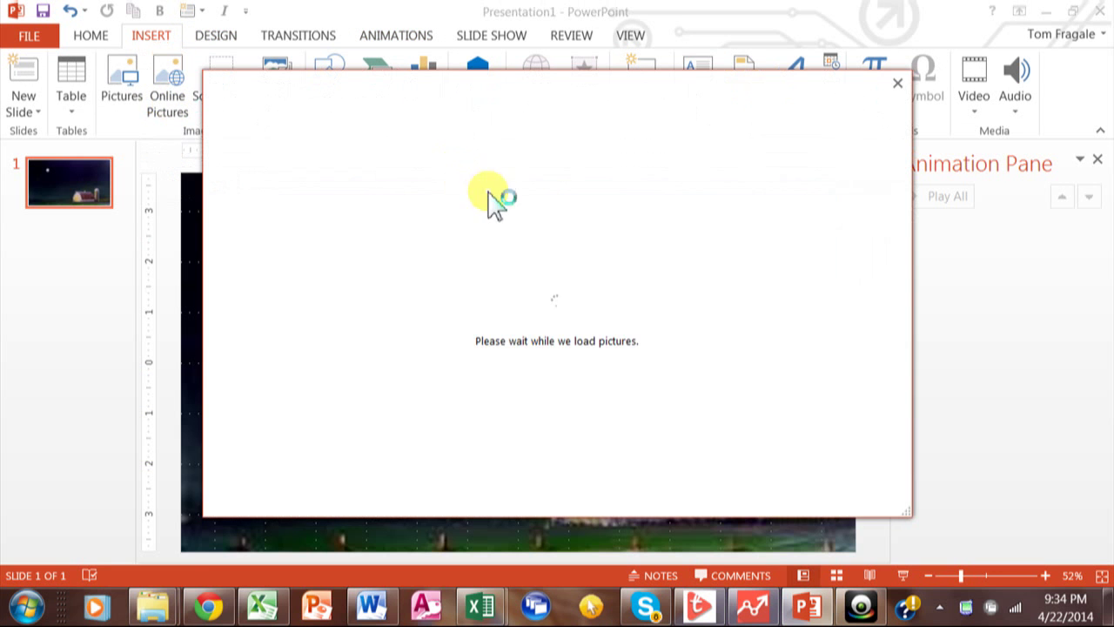
left_click(755, 251)
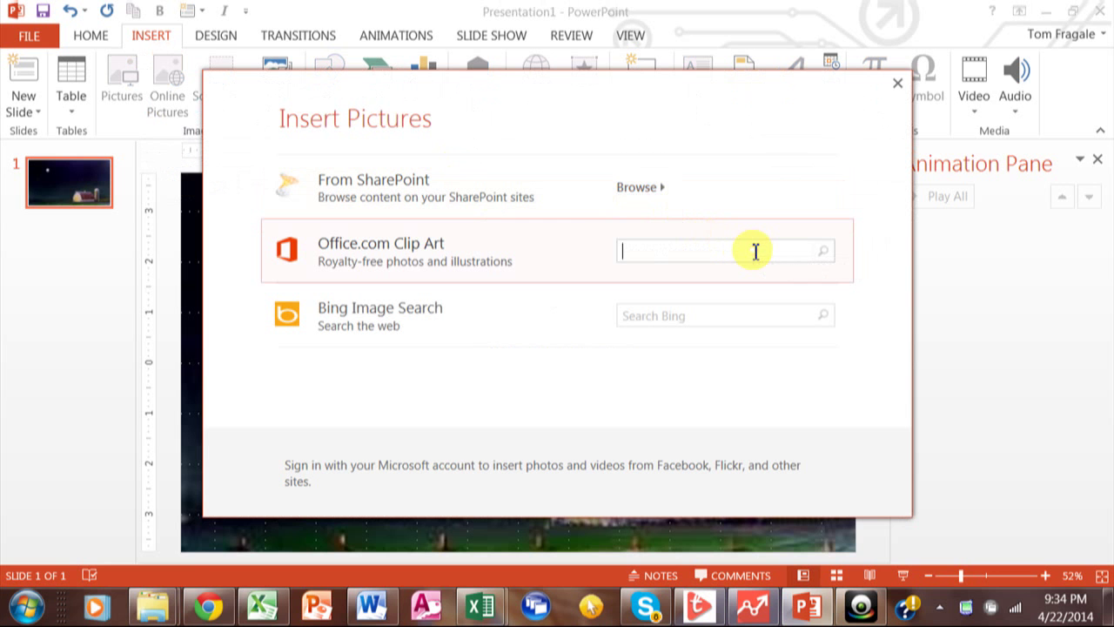
type("cow")
key("Return")
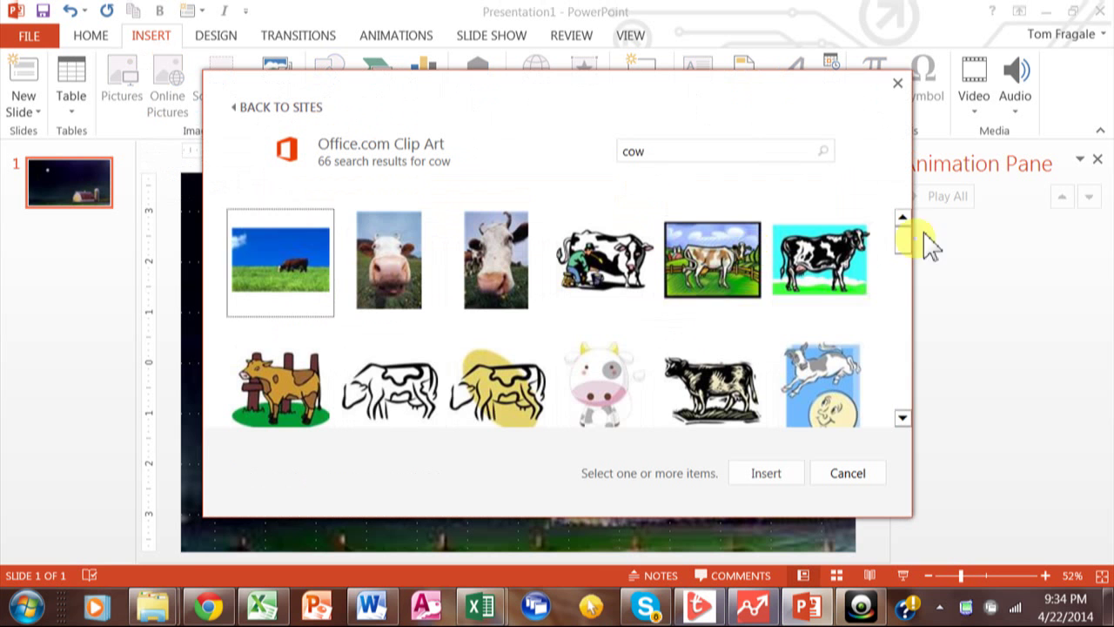
left_click_drag(904, 235, 904, 296)
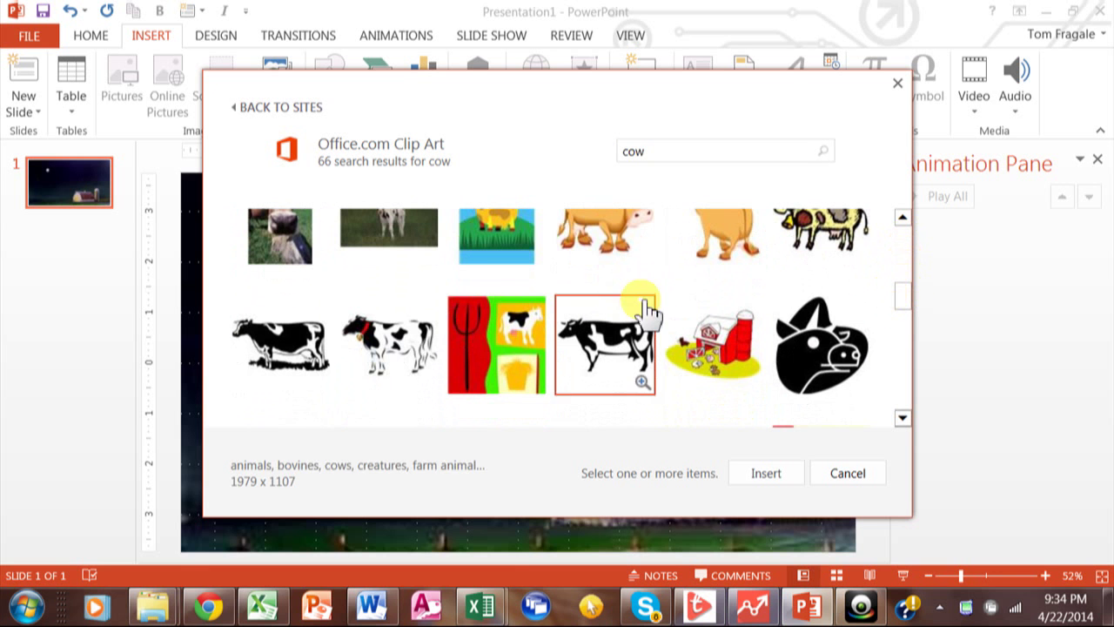
left_click(409, 356)
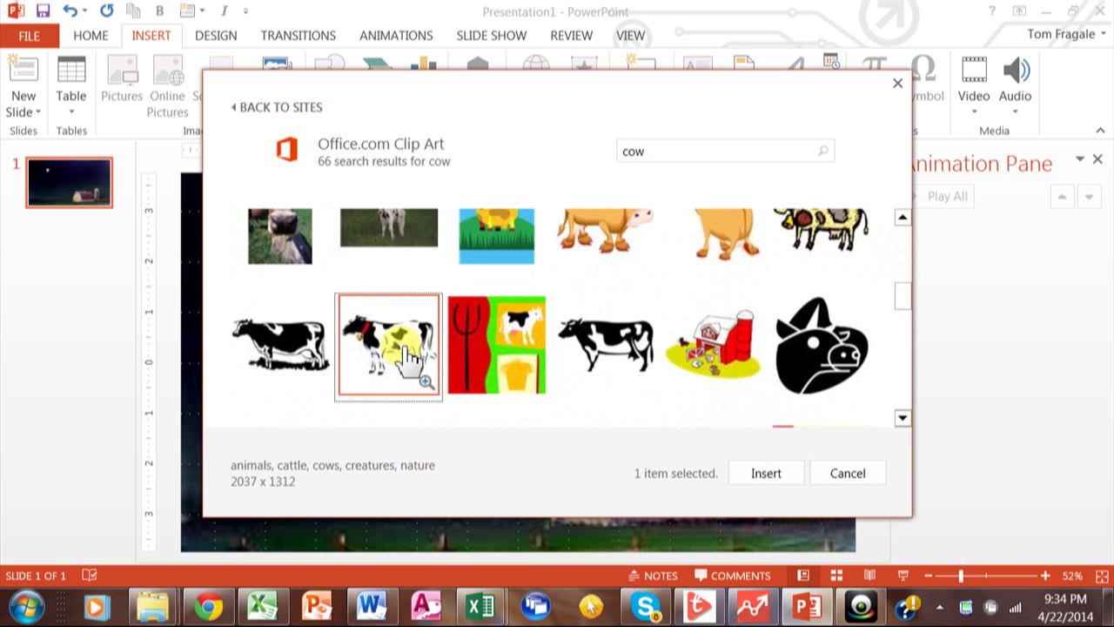
left_click(757, 476)
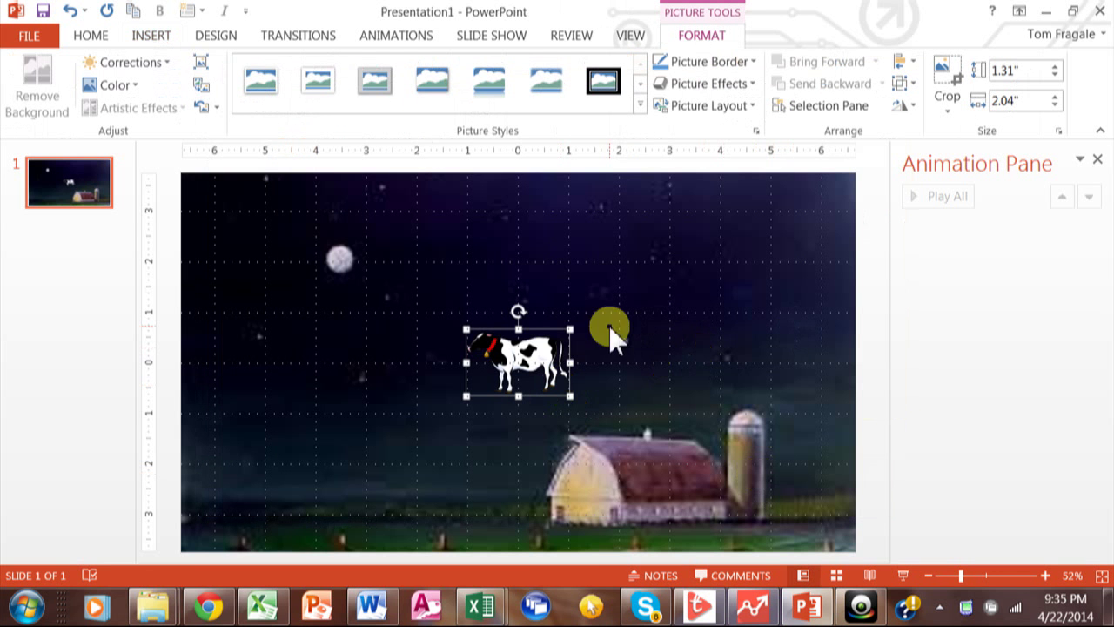
Move the cow beside the silo, shrink it to about 1.1" by 1.7", and close the Animation Pane
left_click_drag(509, 357, 802, 515)
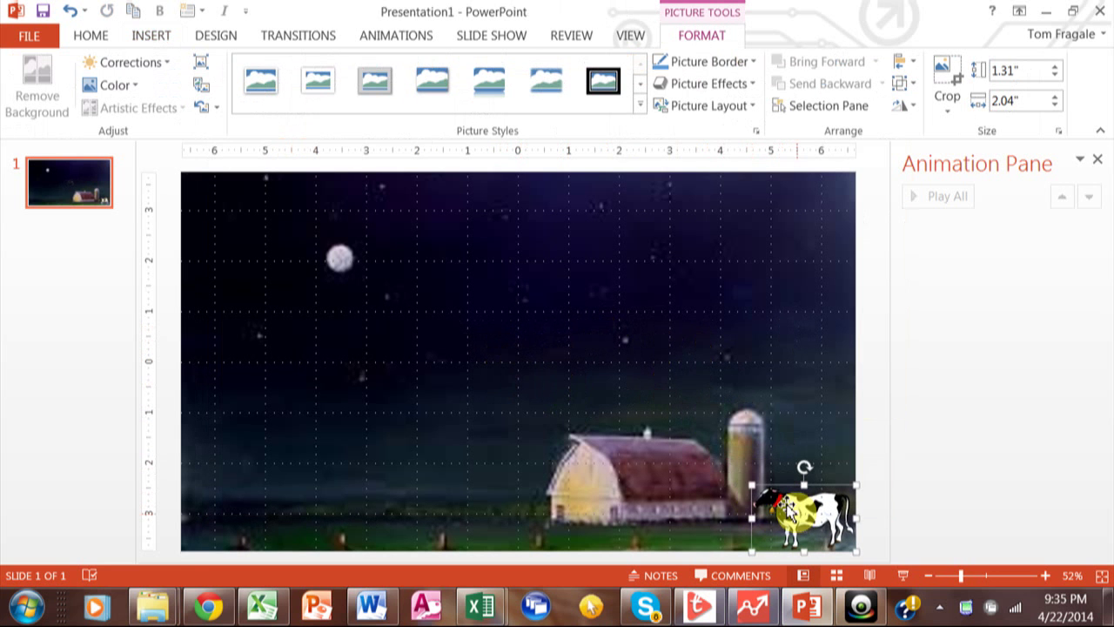
left_click_drag(751, 486, 771, 498)
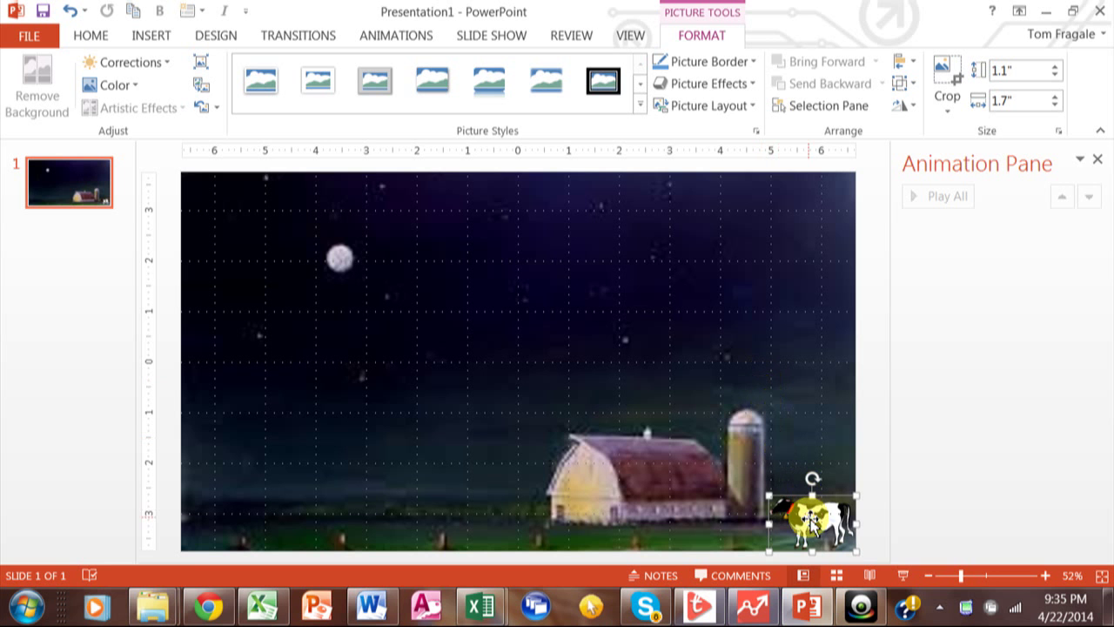
left_click(1098, 160)
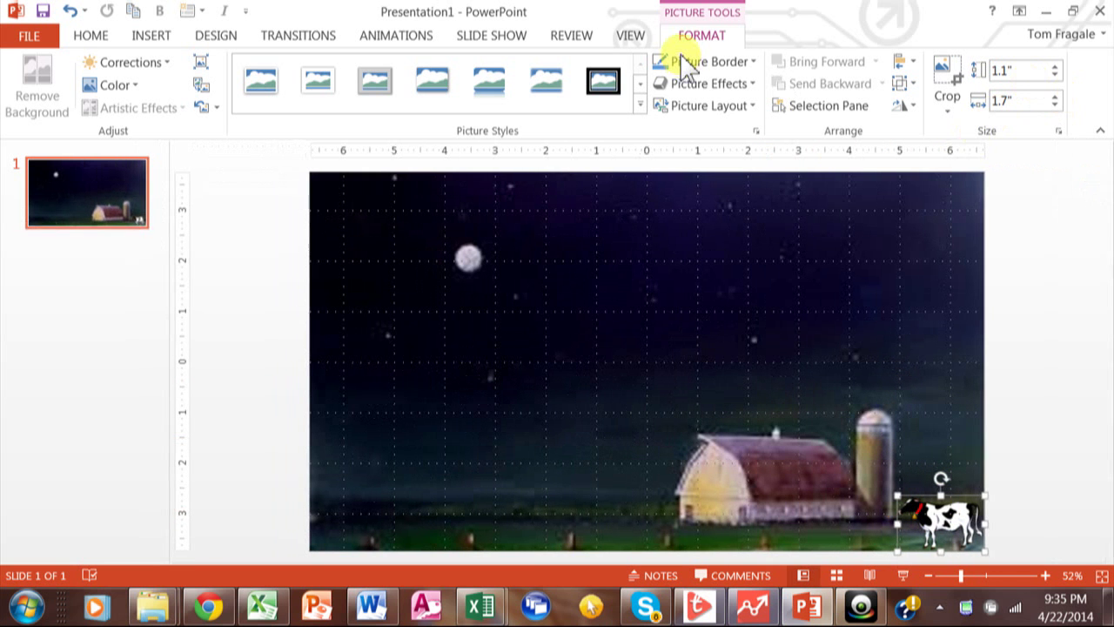
Reopen the Animation Pane and give the cow picture a Fly In entrance animation
left_click(402, 44)
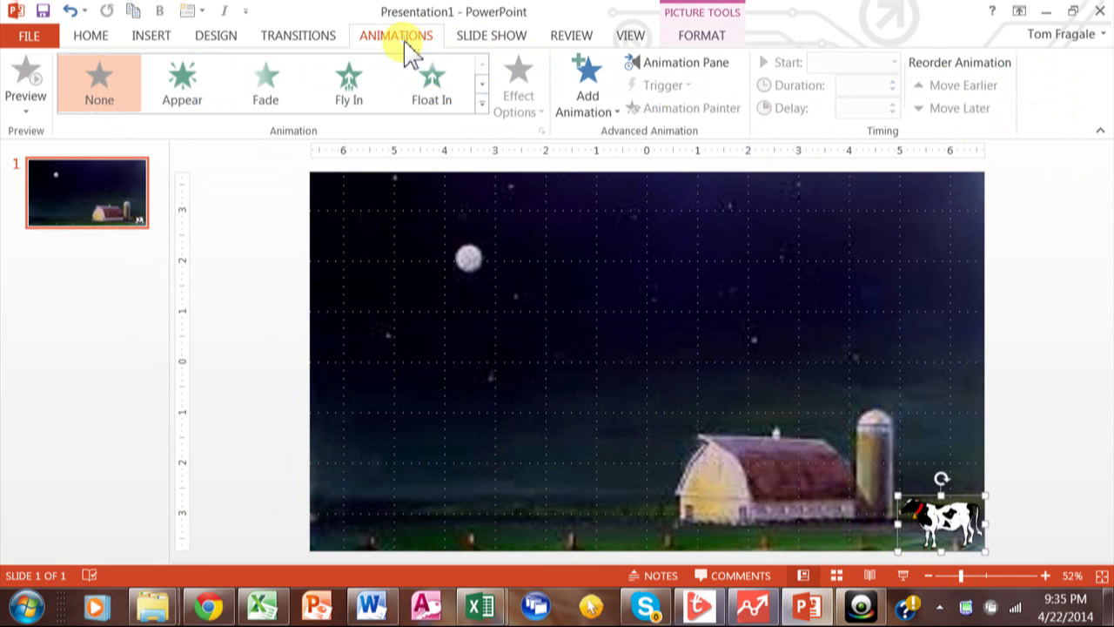
left_click(675, 68)
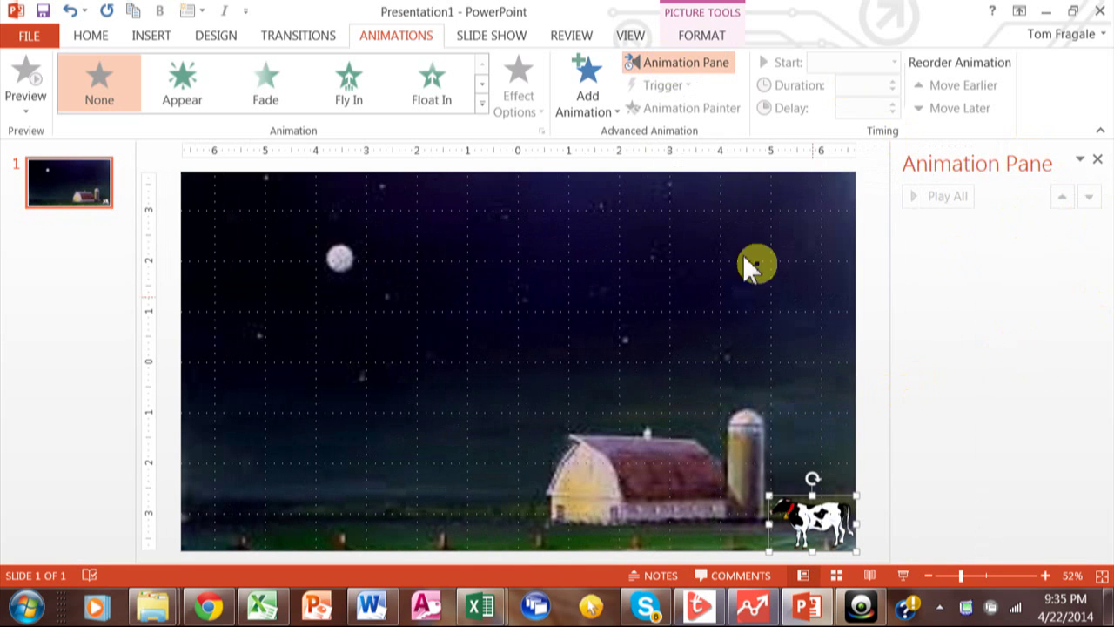
left_click(589, 111)
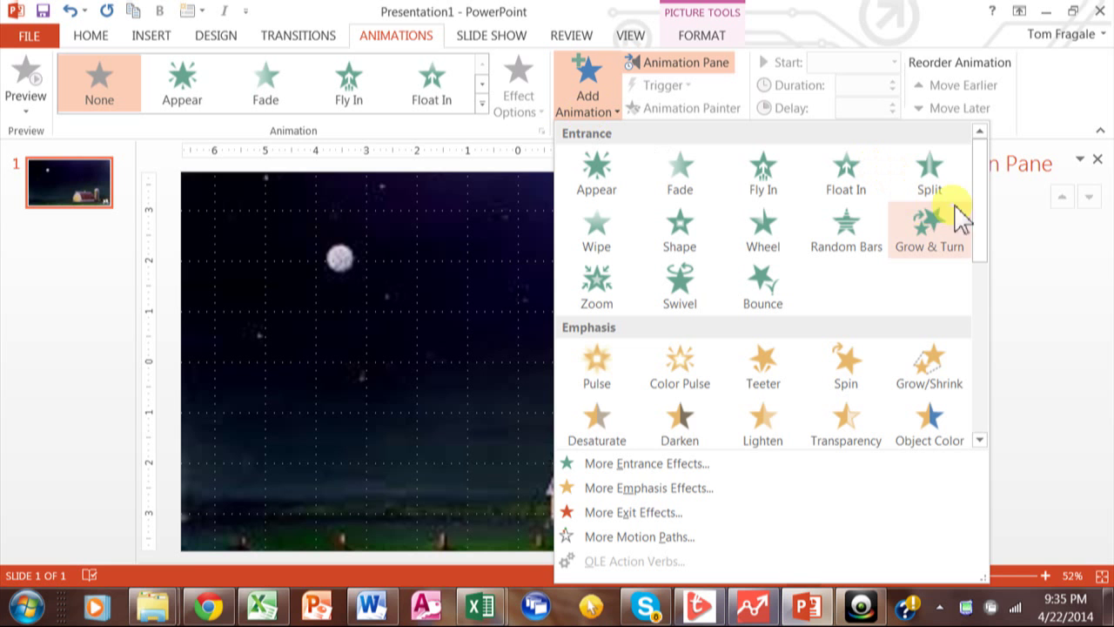
scroll(985, 231, "down", 1)
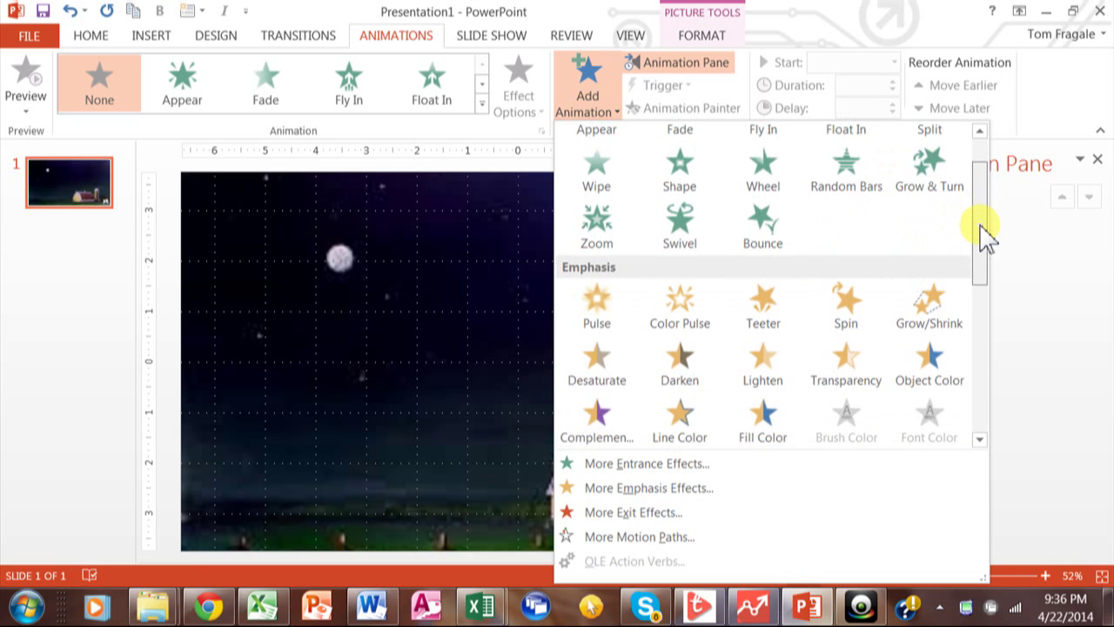
left_click_drag(982, 228, 989, 409)
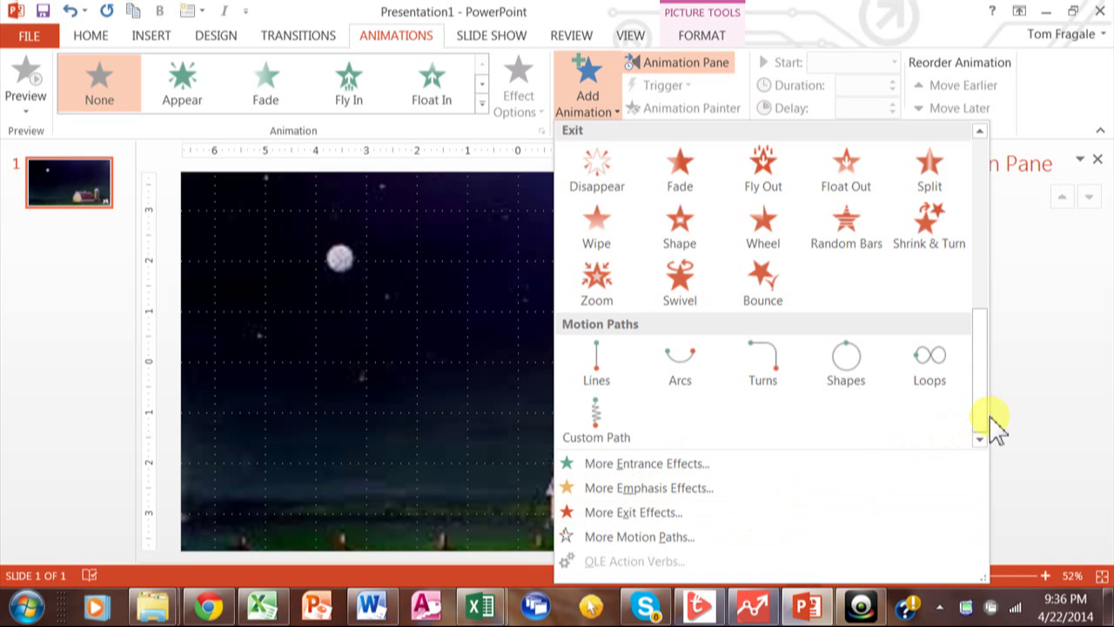
left_click_drag(982, 420, 990, 229)
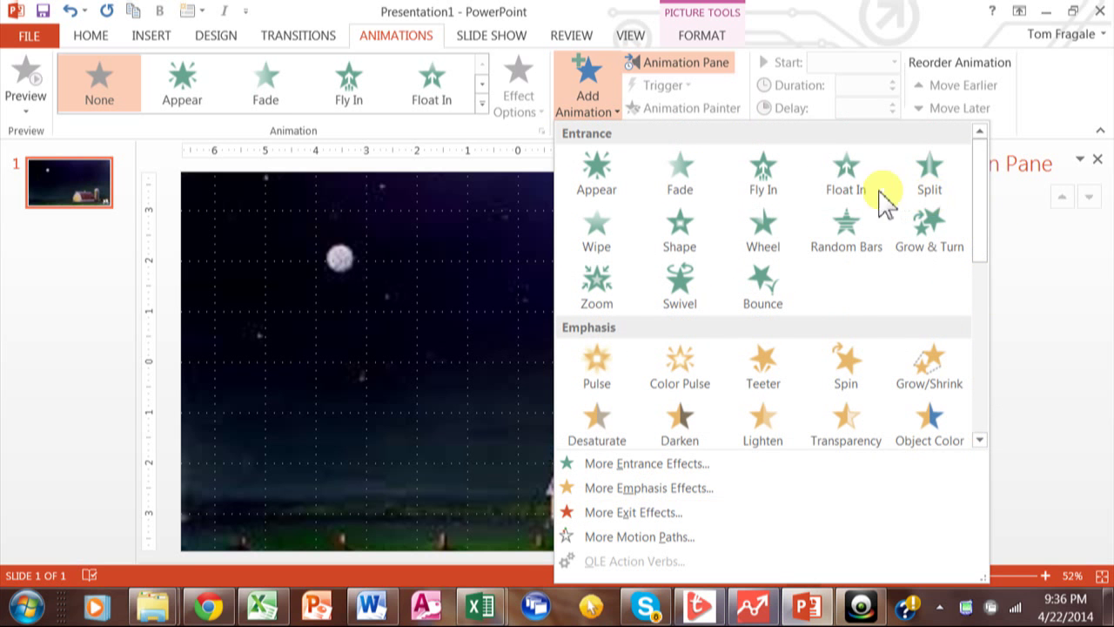
left_click(764, 194)
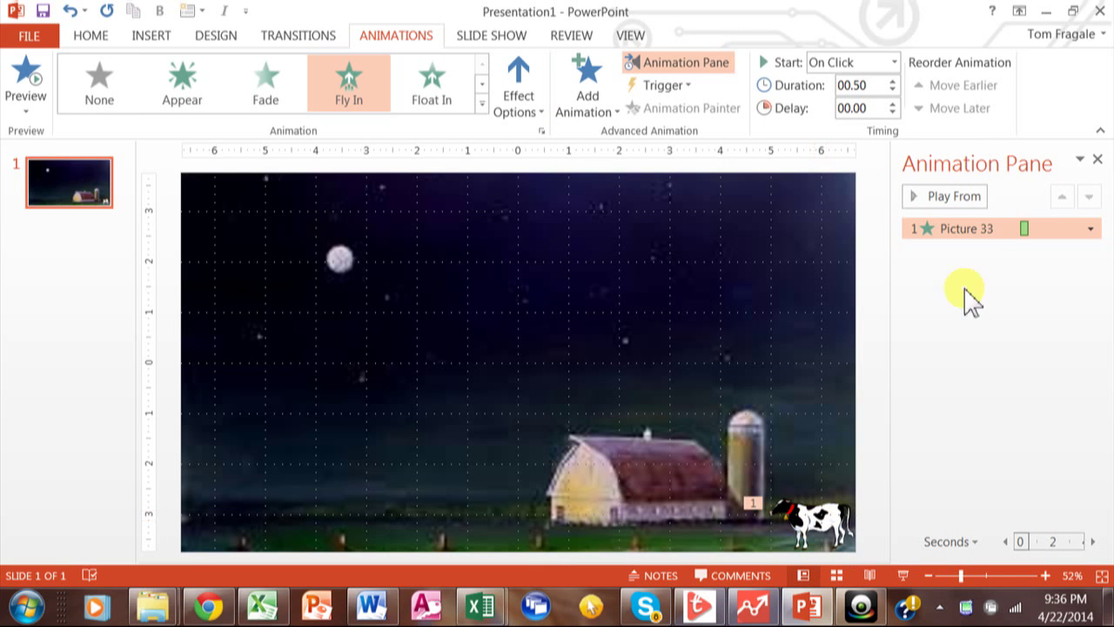
Make the cow's Fly In come From Right with a 2-second (Medium) duration
double_click(982, 229)
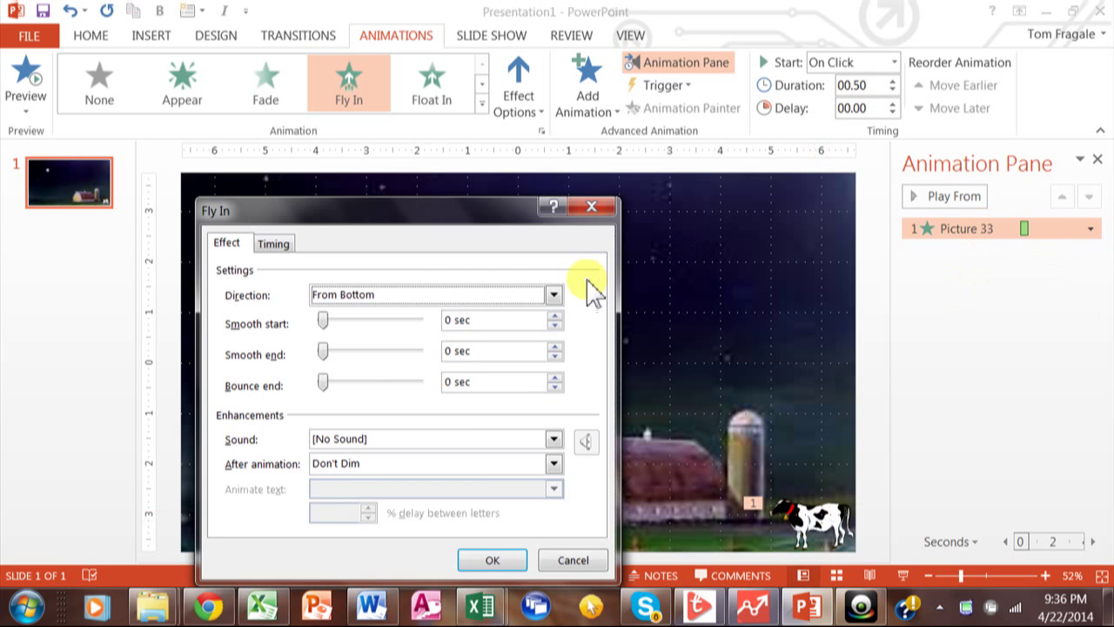
left_click(553, 294)
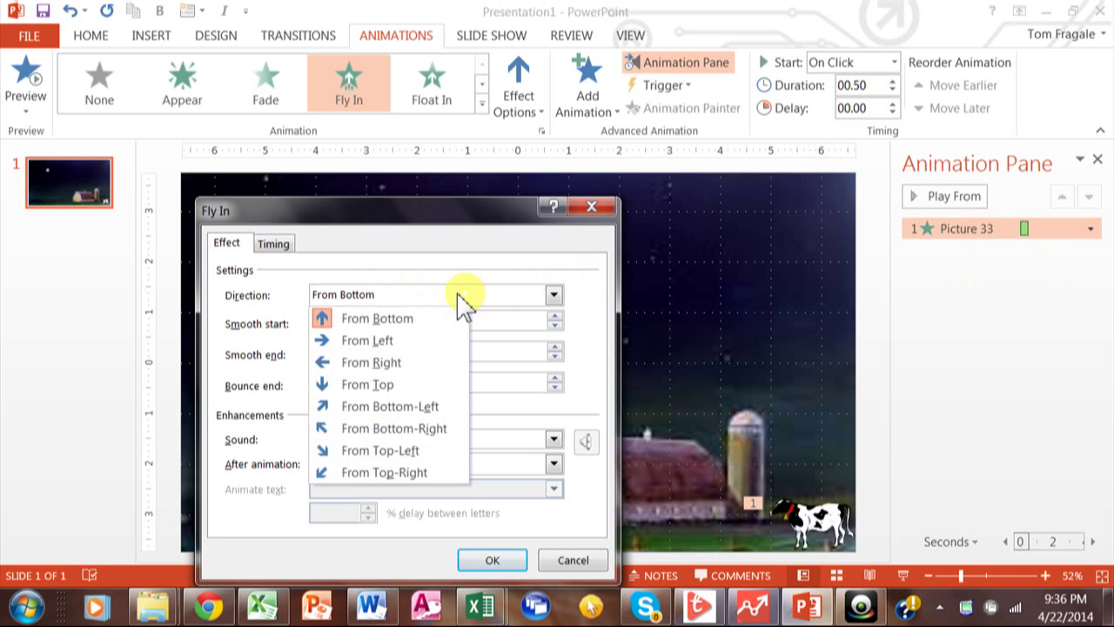
left_click(413, 364)
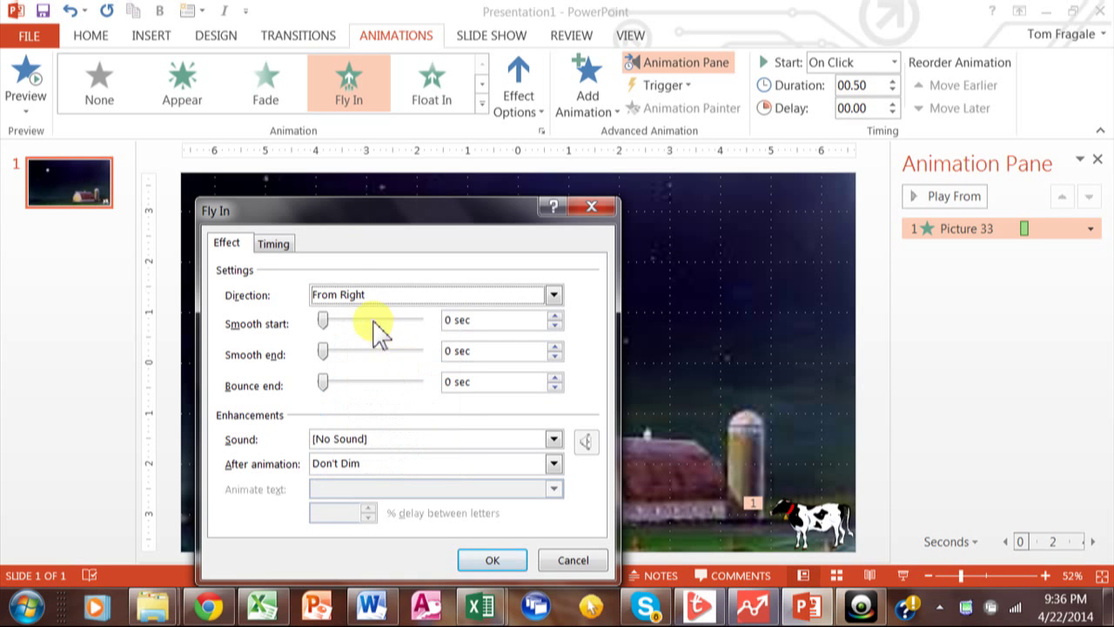
left_click(275, 245)
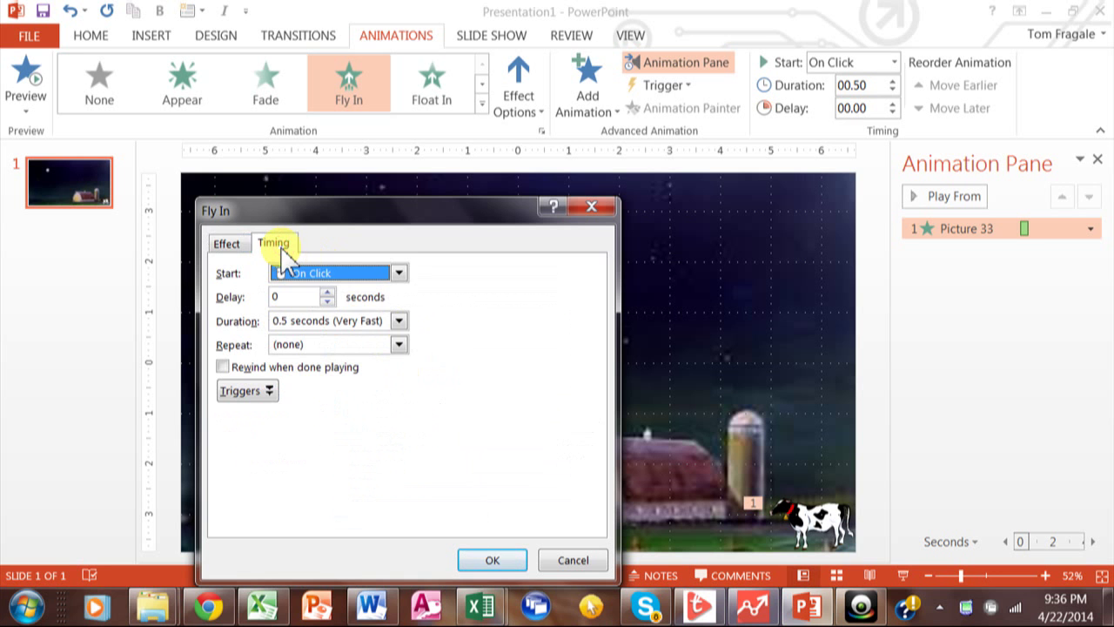
left_click(398, 321)
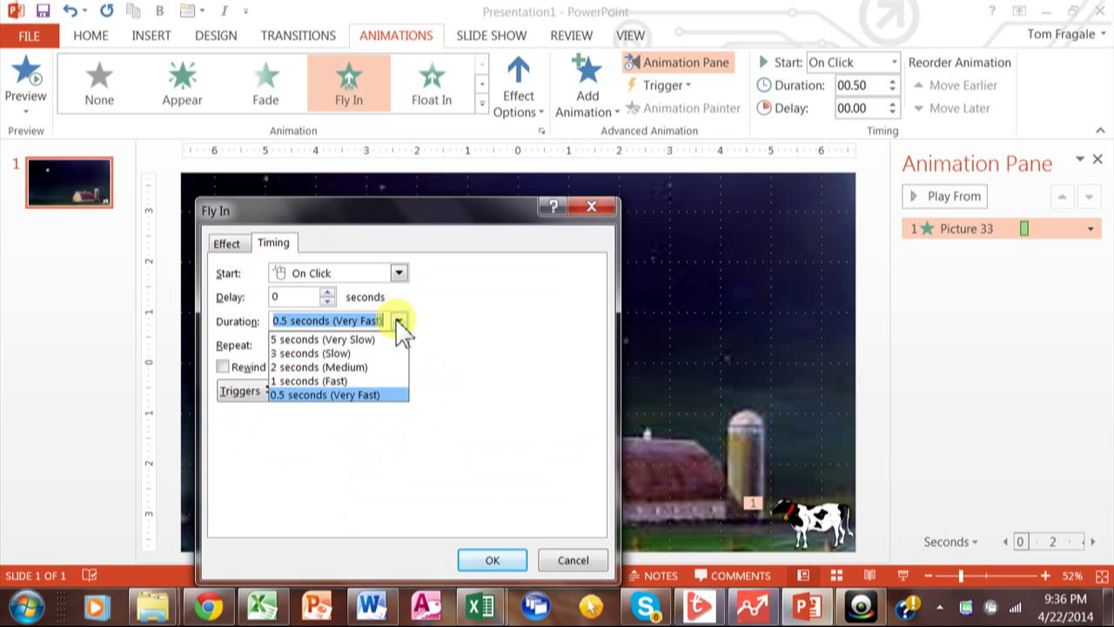
left_click(355, 367)
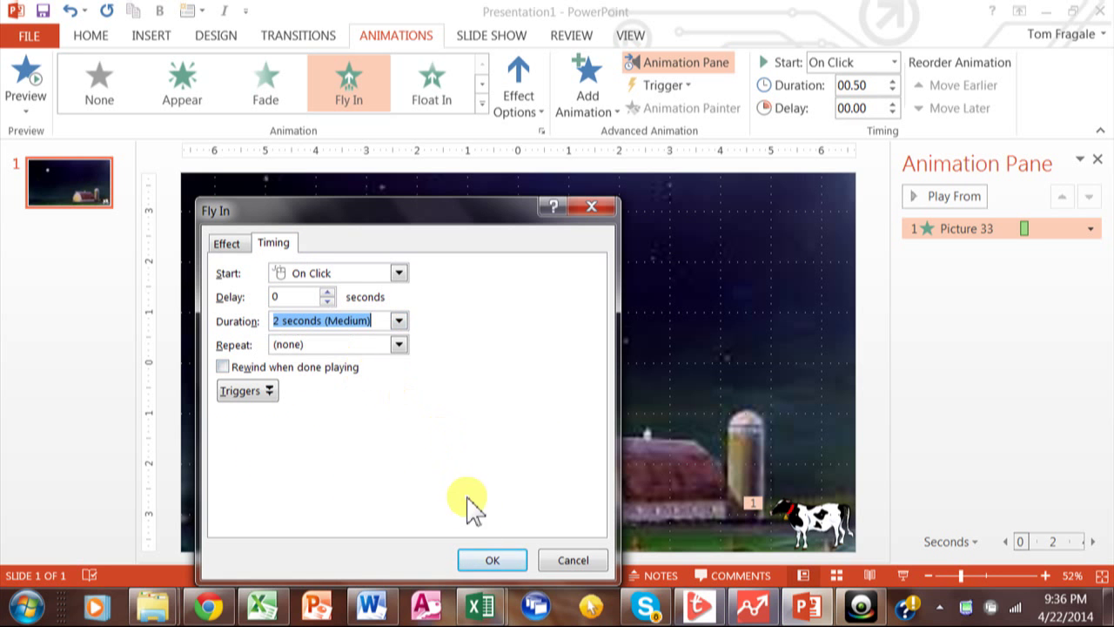
left_click(492, 561)
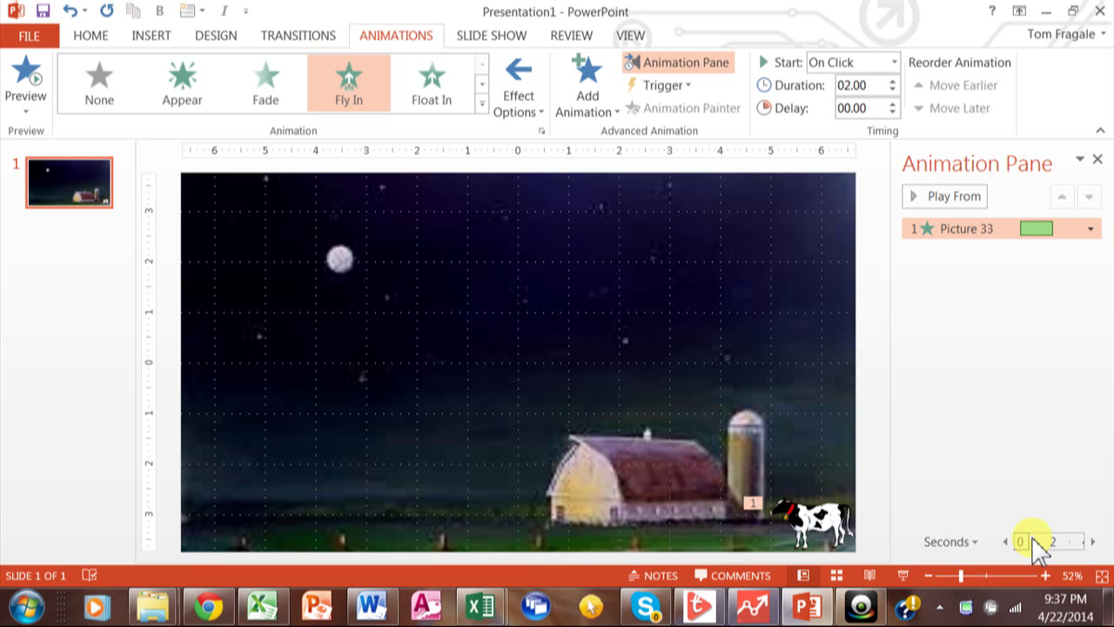
Play the slide show From Beginning, exit it with Esc, and reselect the cow picture
left_click(492, 36)
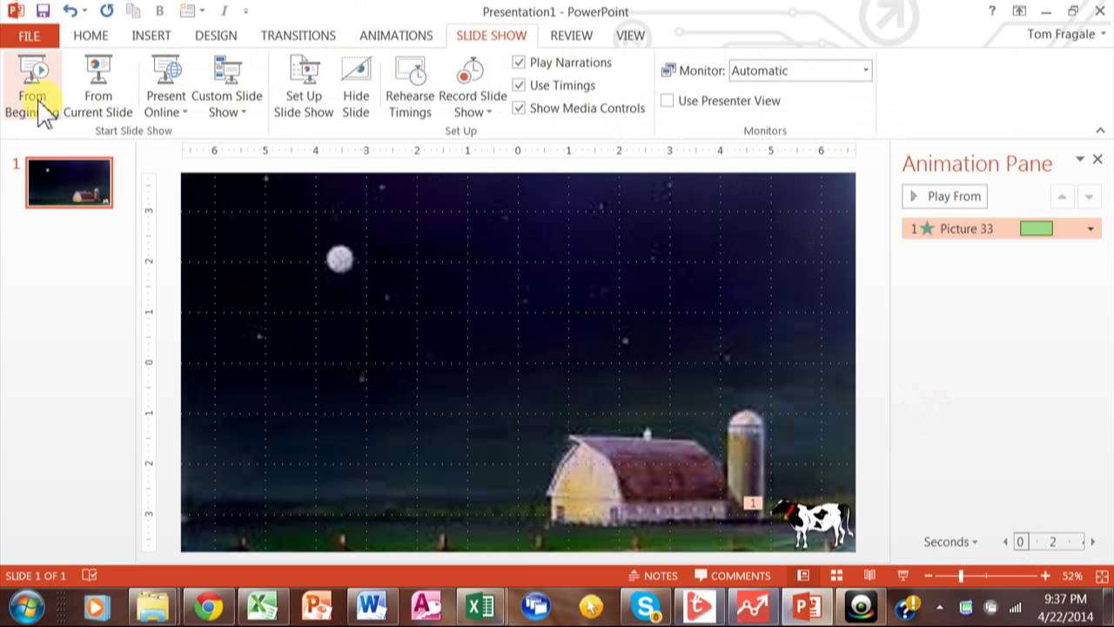
left_click(33, 96)
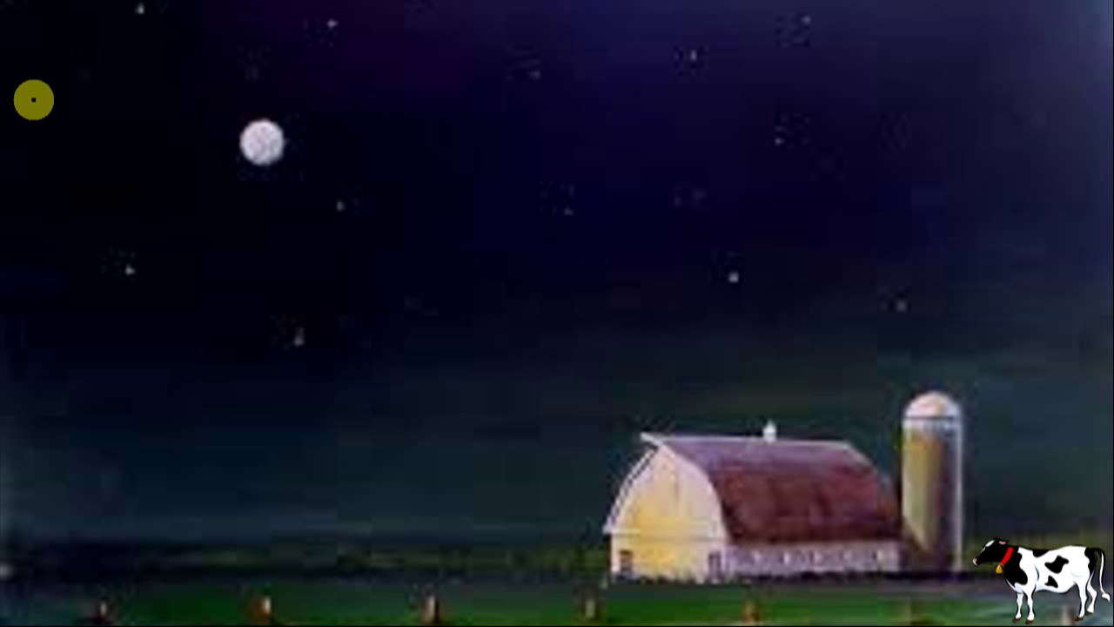
key("Escape")
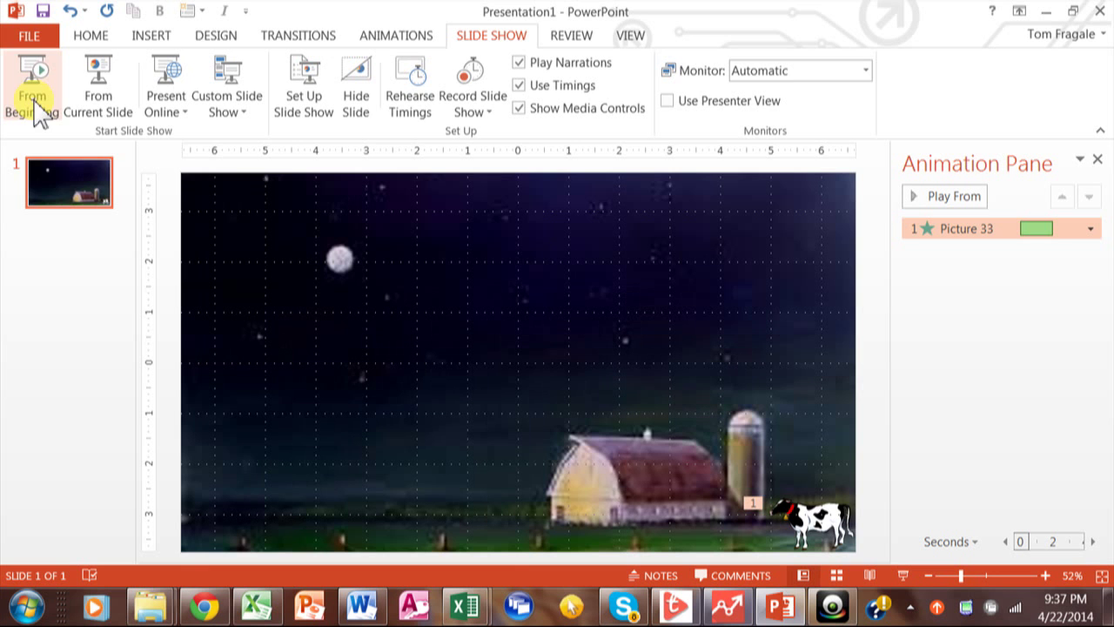
left_click(834, 536)
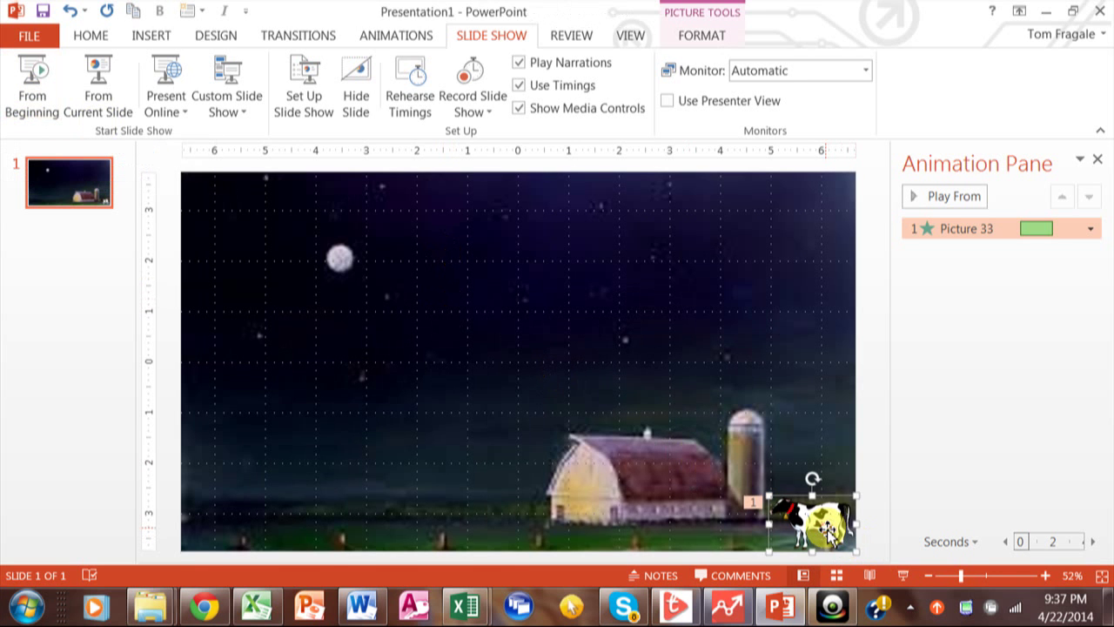
Set the cow's Fly In to start After Previous with a 1-second delay
double_click(990, 228)
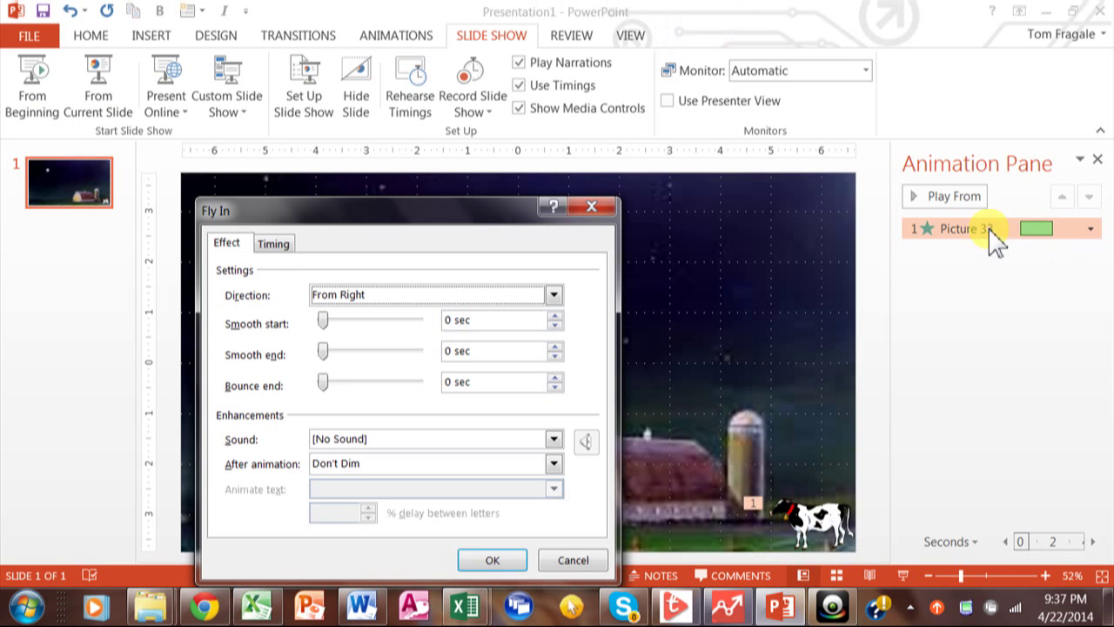
left_click(275, 245)
left_click(398, 273)
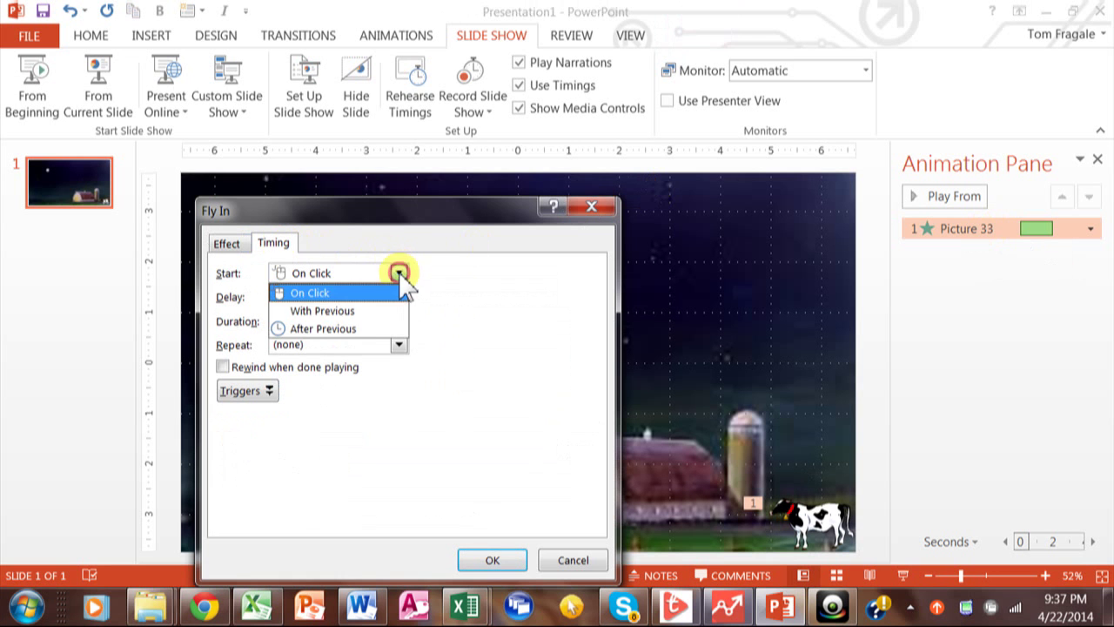
left_click(355, 335)
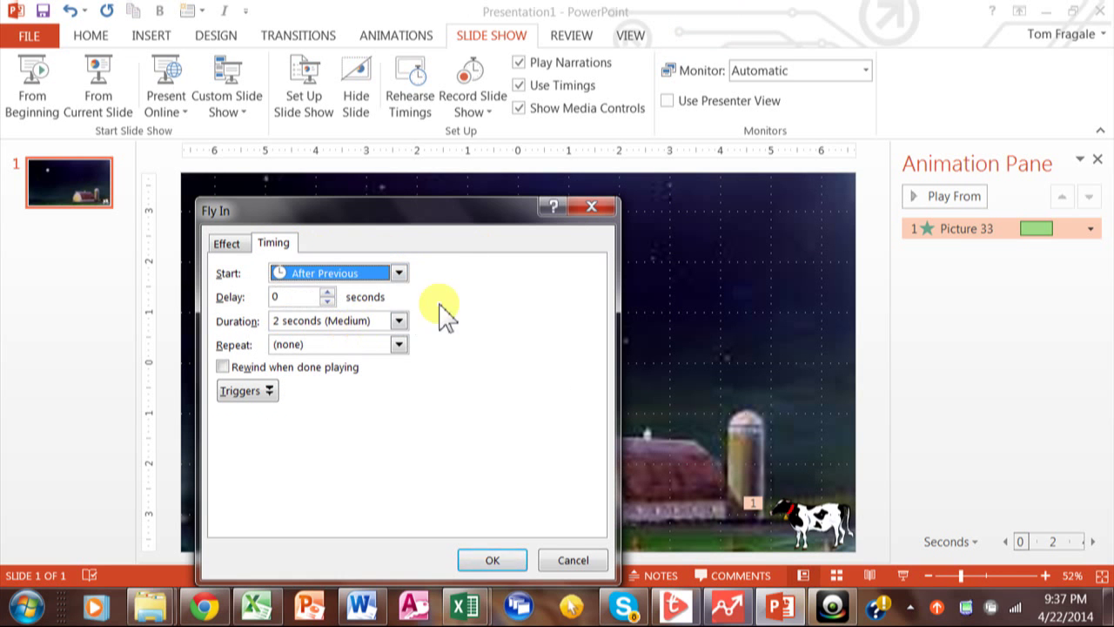
left_click(327, 293)
left_click(327, 293)
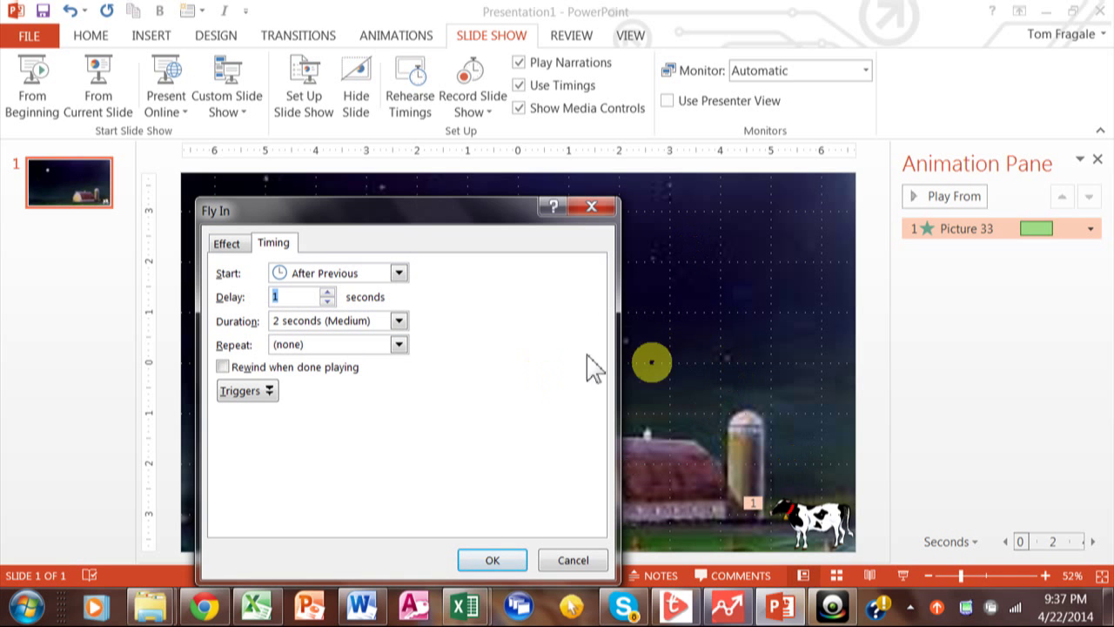
left_click(491, 561)
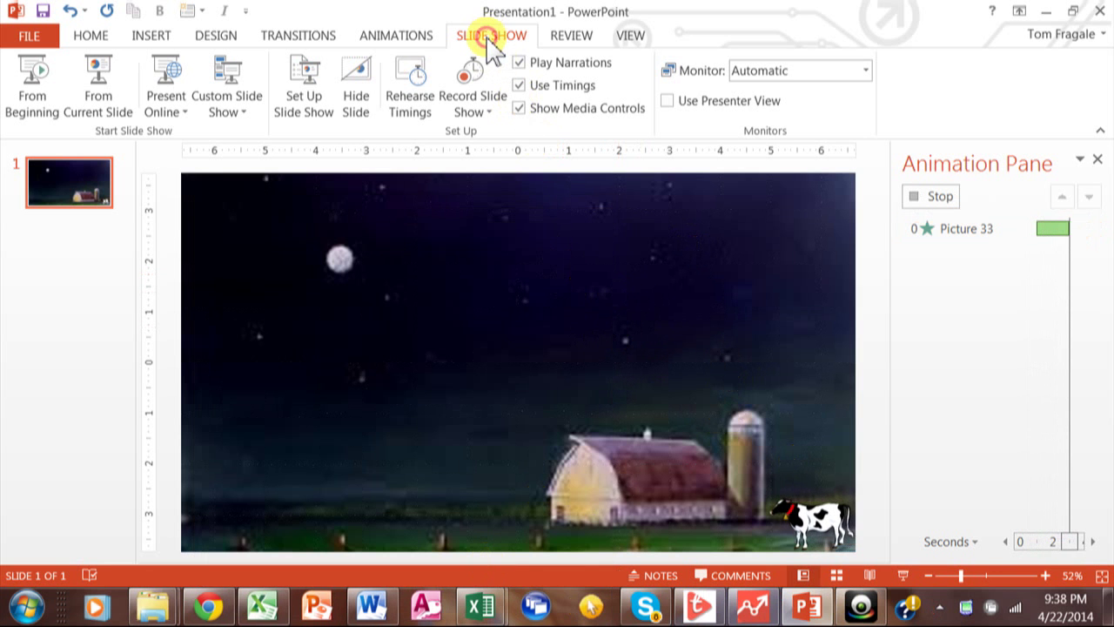
left_click(38, 114)
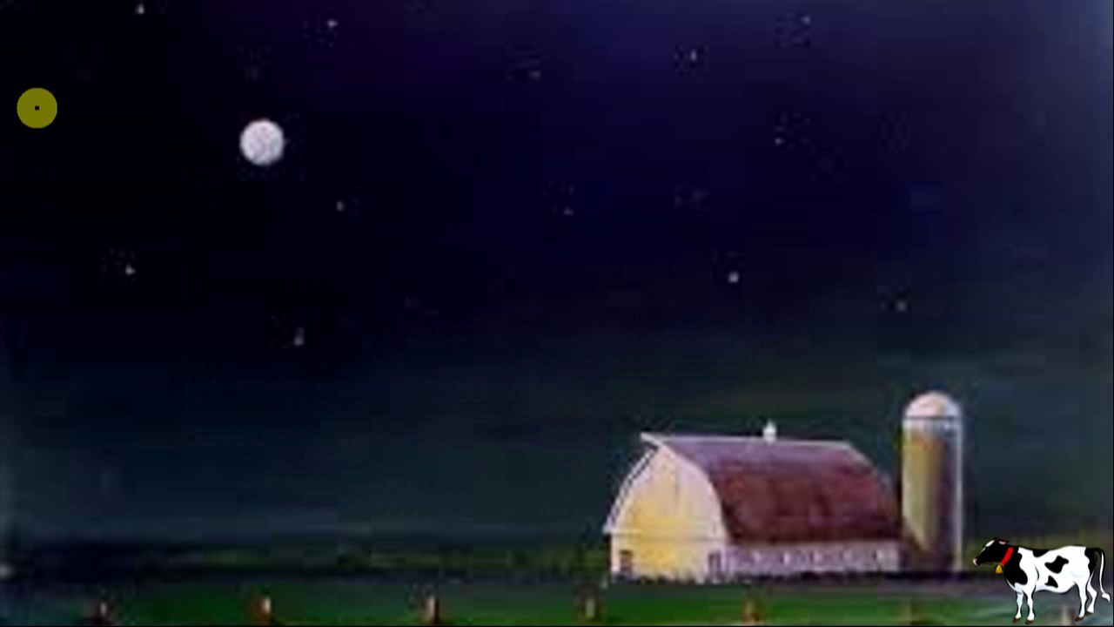
key("Escape")
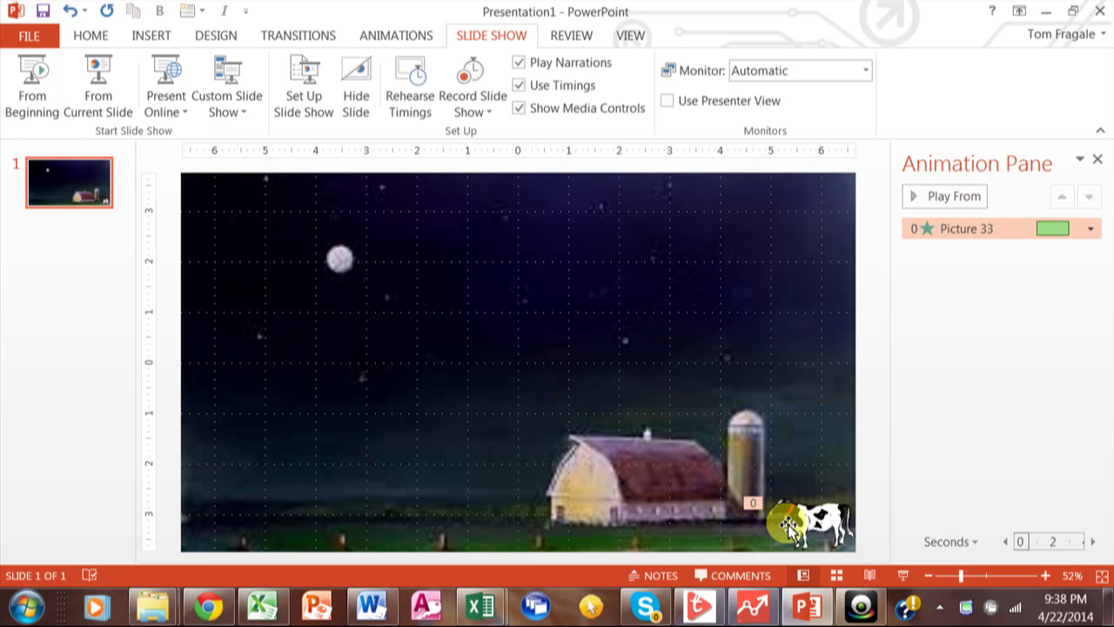
left_click(810, 521)
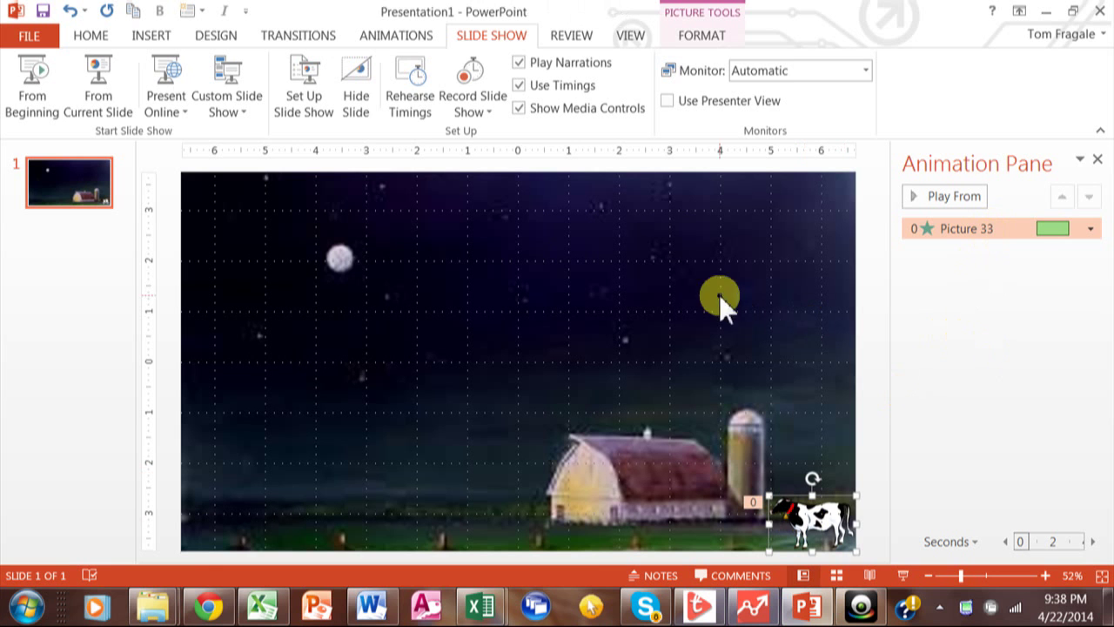
left_click(804, 526)
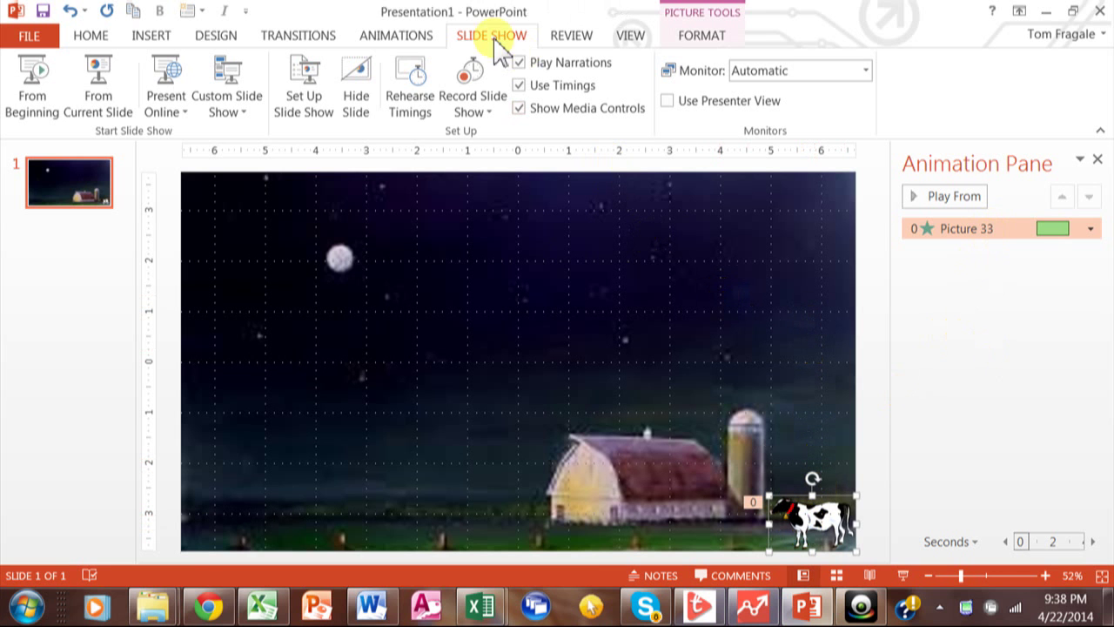
left_click(413, 38)
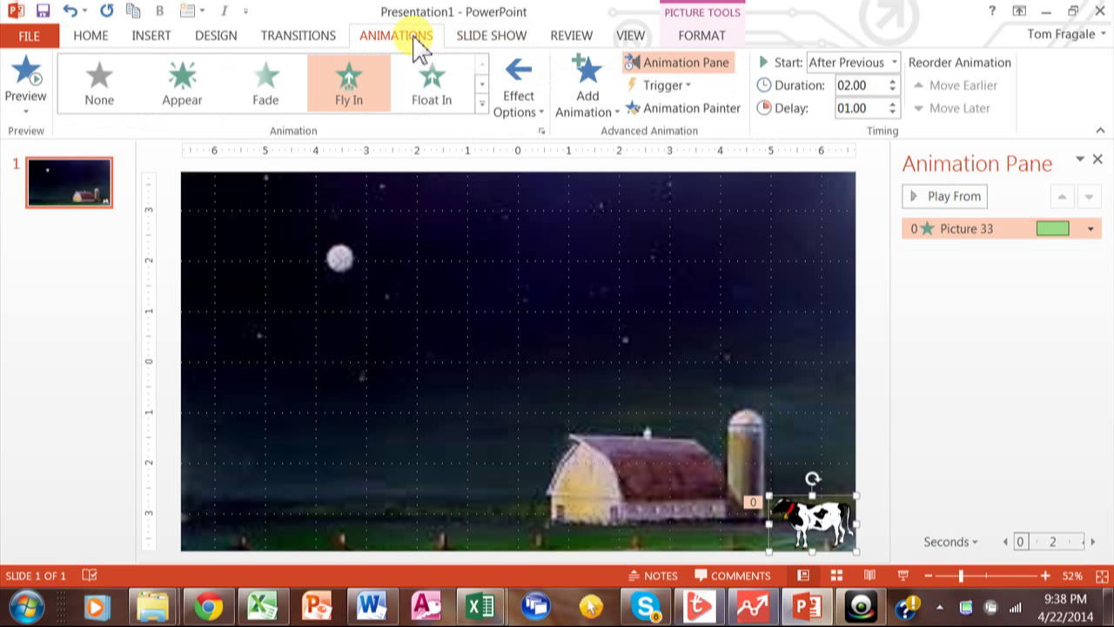
Add a Left motion path from More Motion Paths as the cow's second animation
left_click(599, 120)
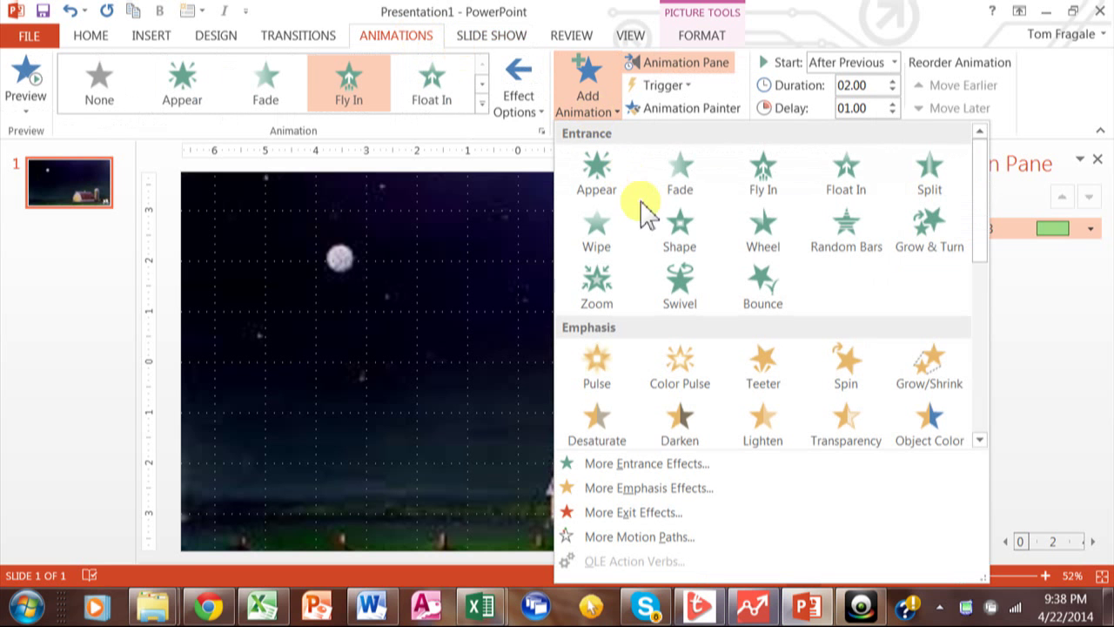
left_click_drag(983, 249, 984, 275)
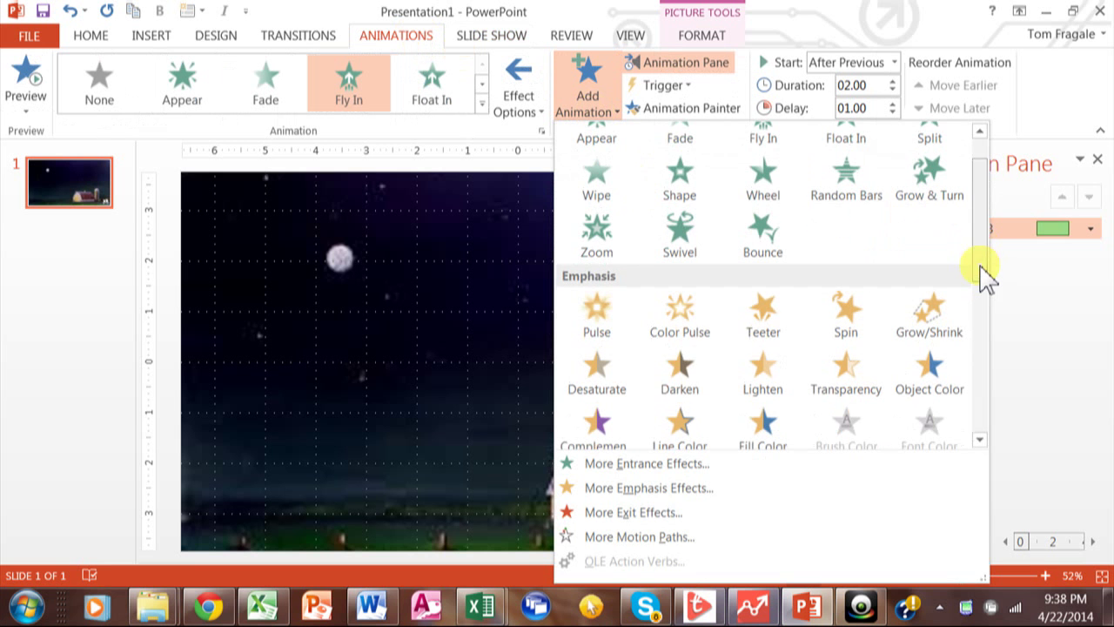
left_click(639, 537)
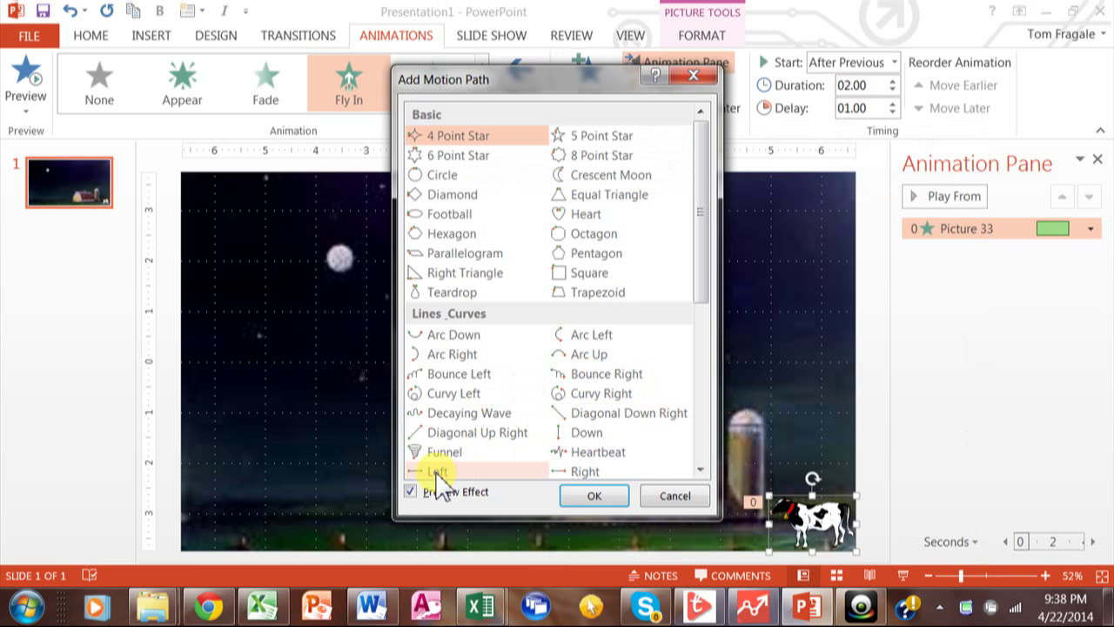
left_click_drag(704, 290, 704, 371)
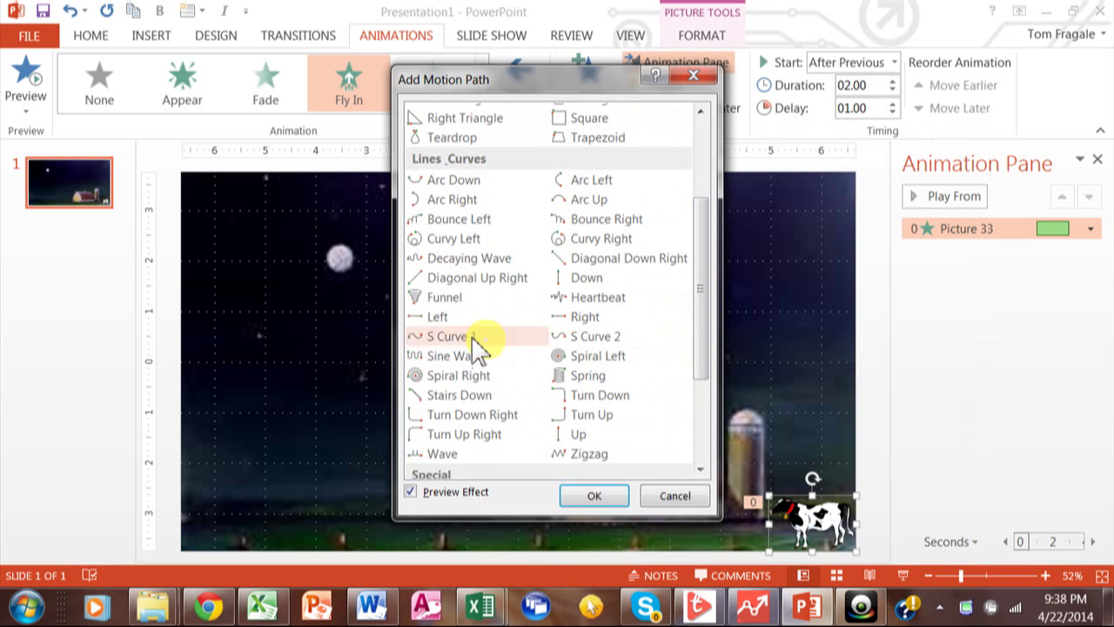
left_click(441, 319)
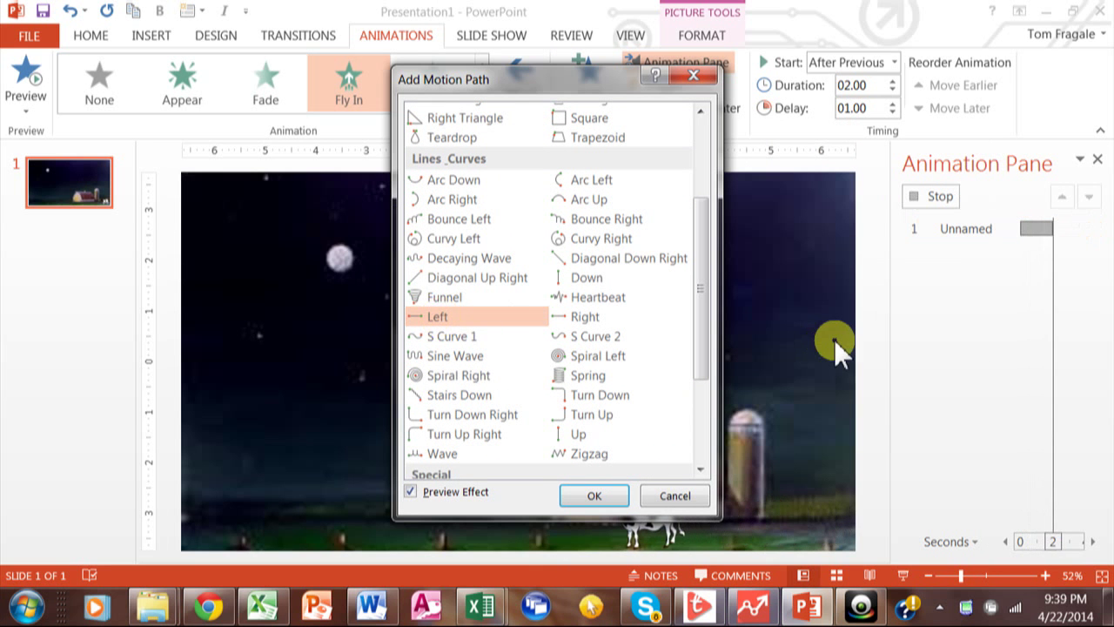
left_click(594, 496)
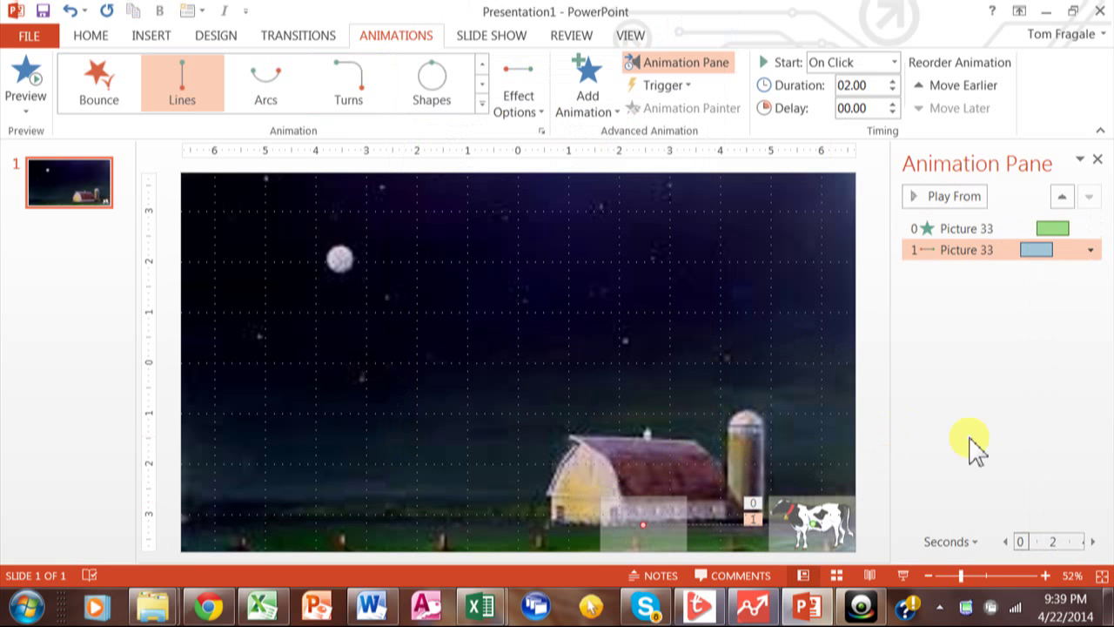
Time the Left path to start After Previous, with a 0.5-second delay and 3-second (Slow) duration
double_click(975, 250)
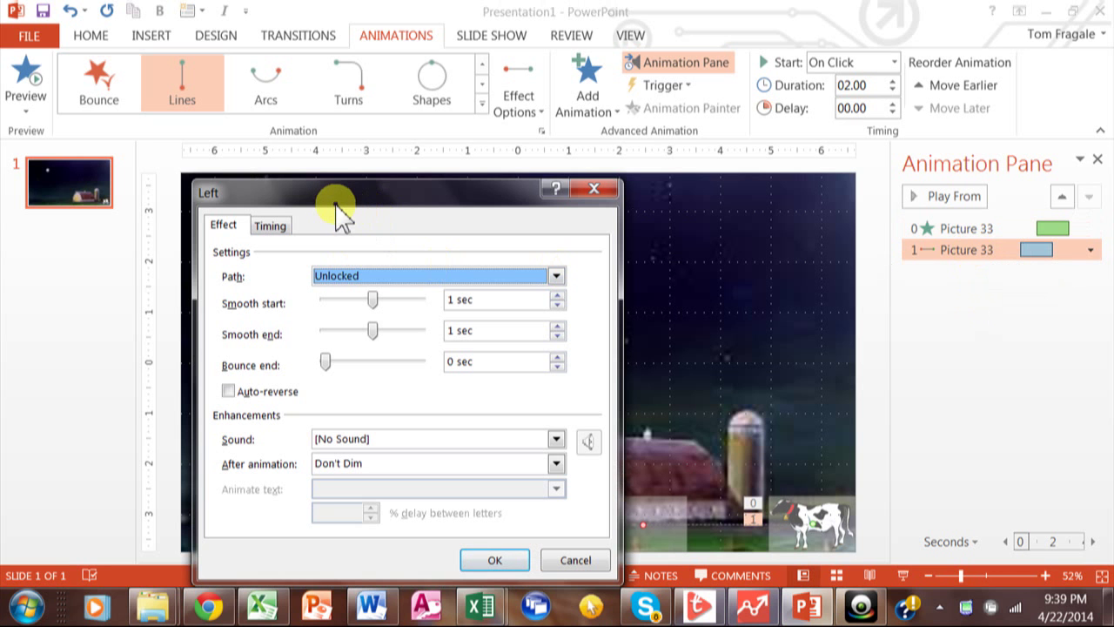
left_click(269, 226)
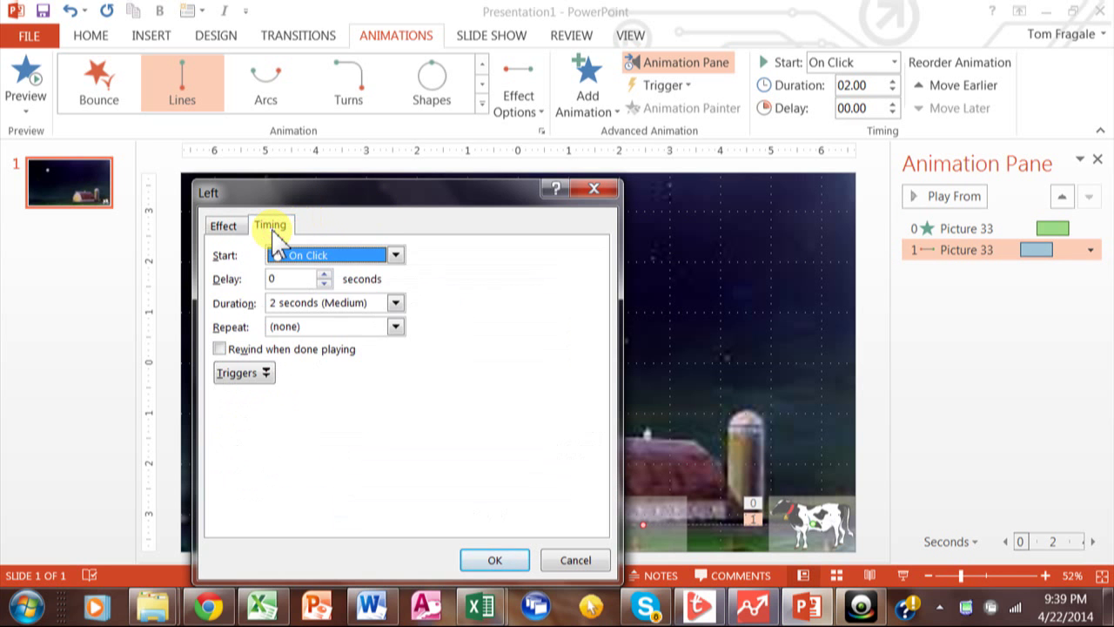
left_click(396, 255)
left_click(352, 311)
left_click(325, 275)
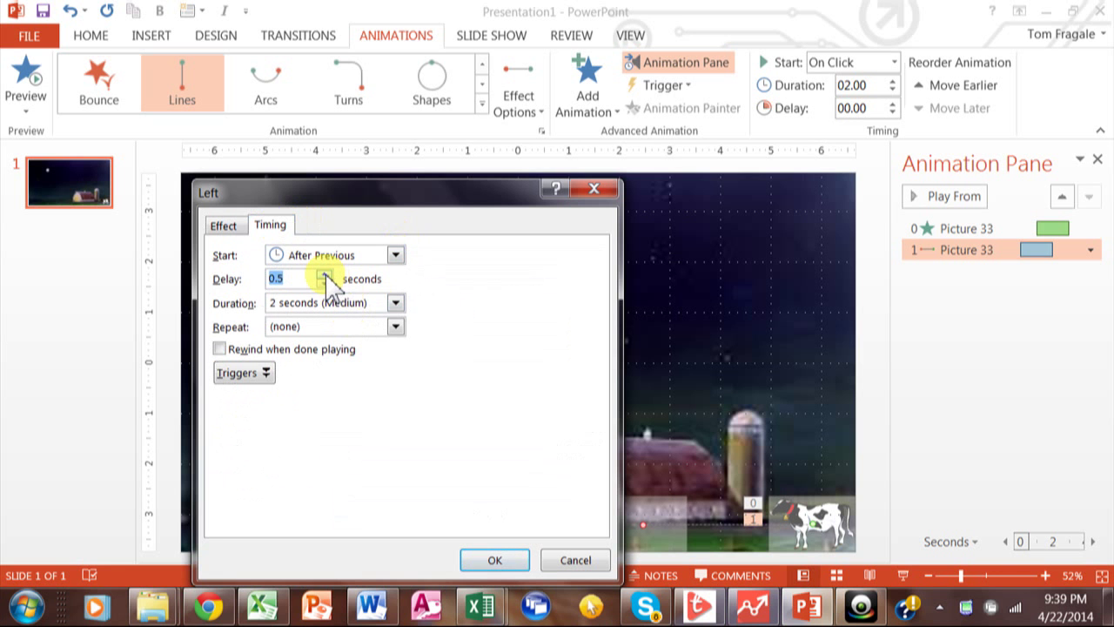
left_click(396, 304)
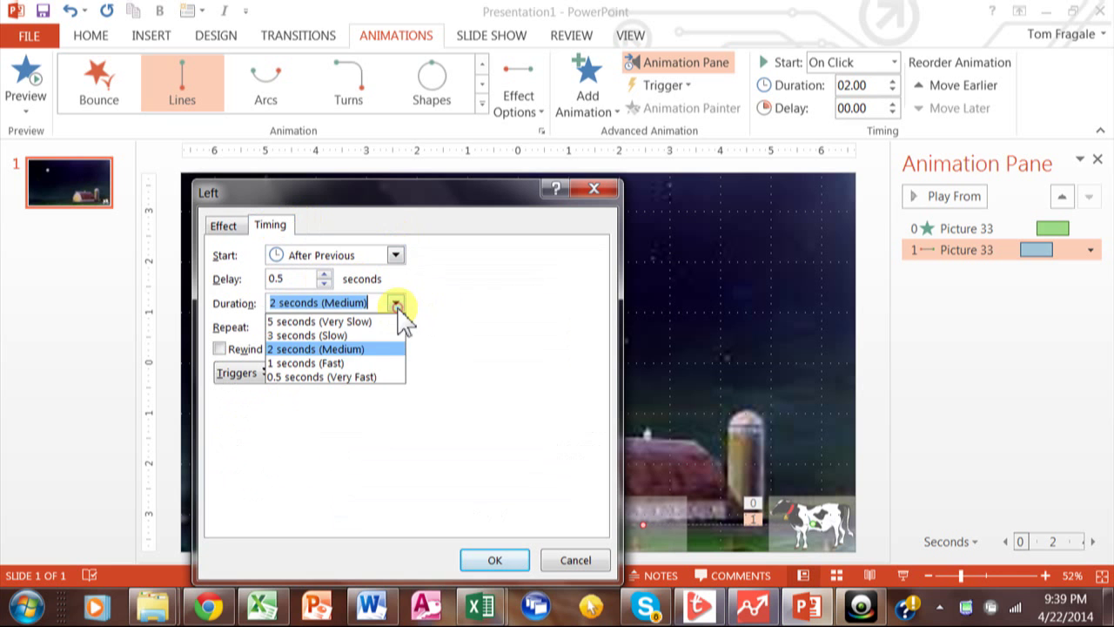
left_click(351, 338)
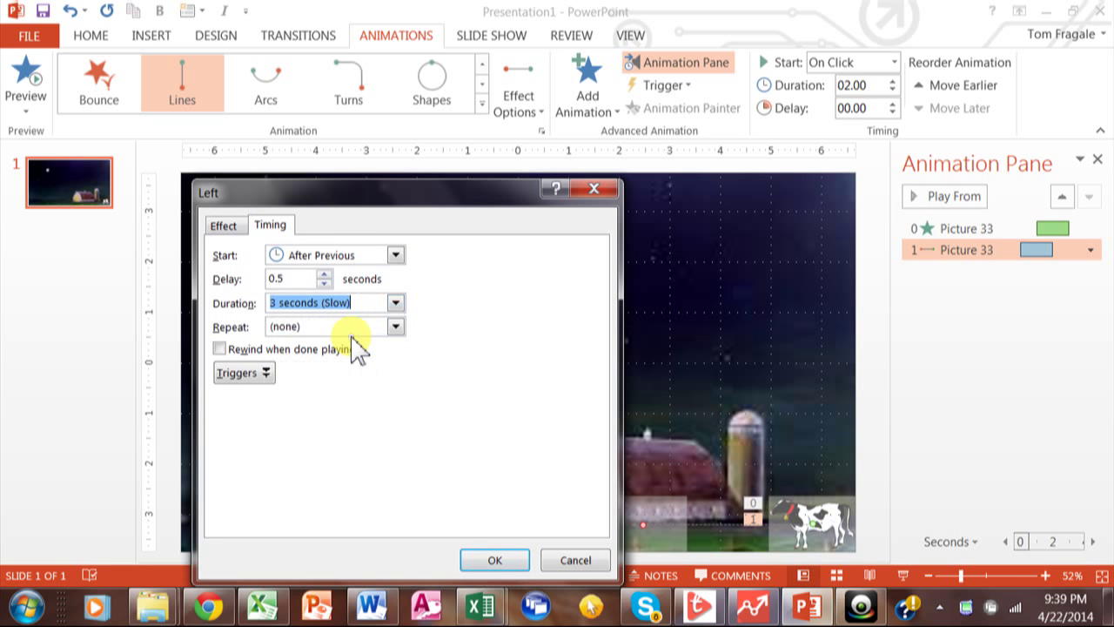
left_click(486, 561)
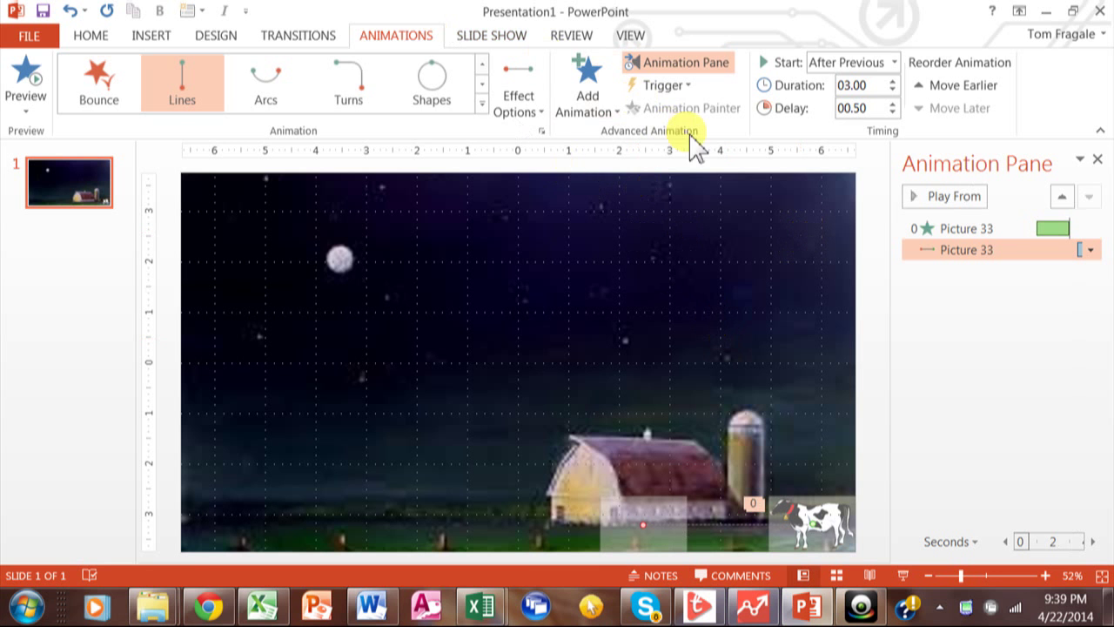
left_click(496, 37)
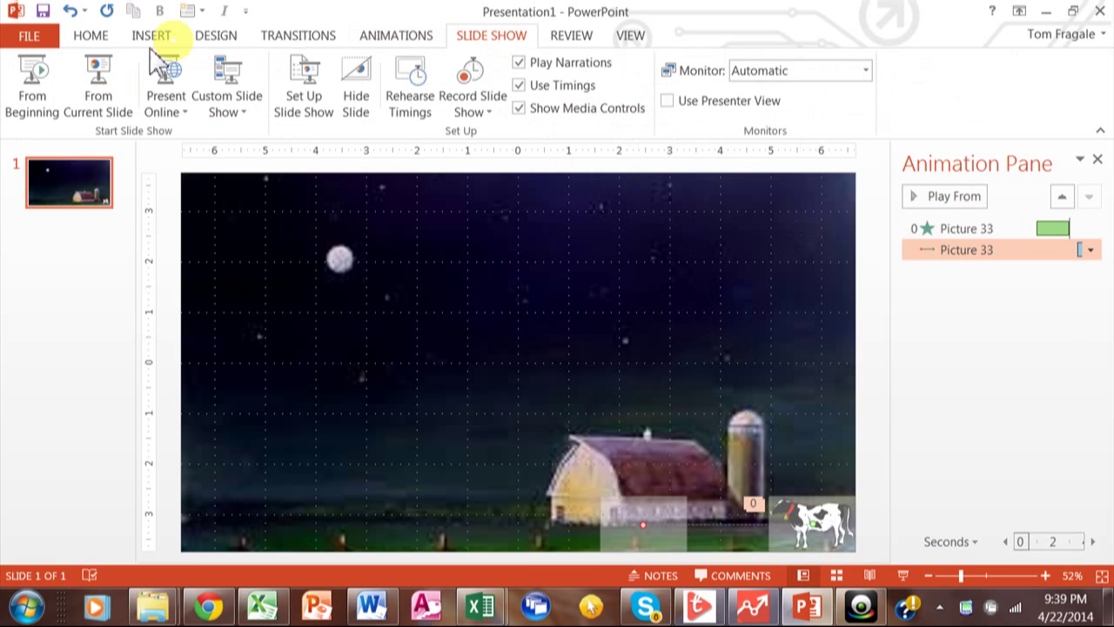
left_click(35, 96)
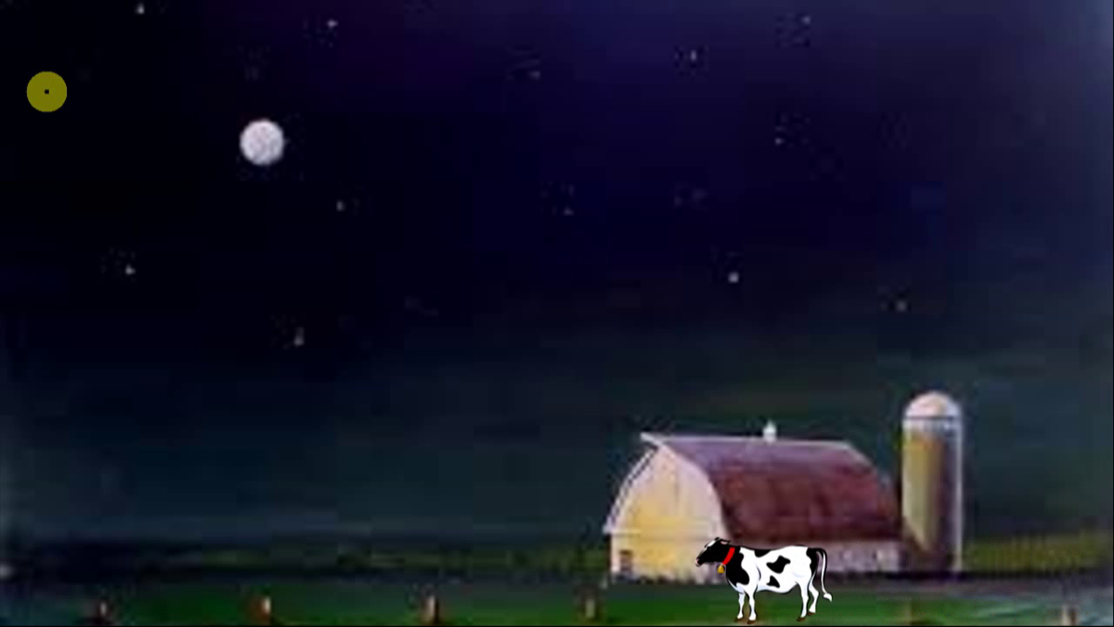
key("Escape")
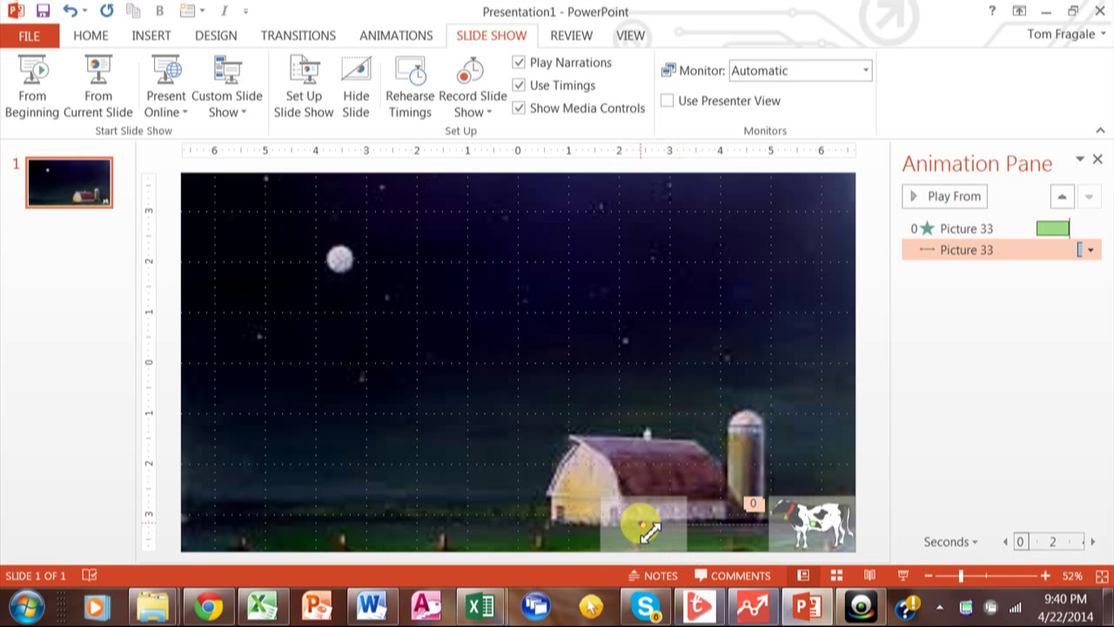
Extend the Left path's end point to the left of the barn and reselect the cow
mouse_move(649, 533)
left_mouse_down()
mouse_move(642, 520)
mouse_move(459, 524)
left_mouse_up()
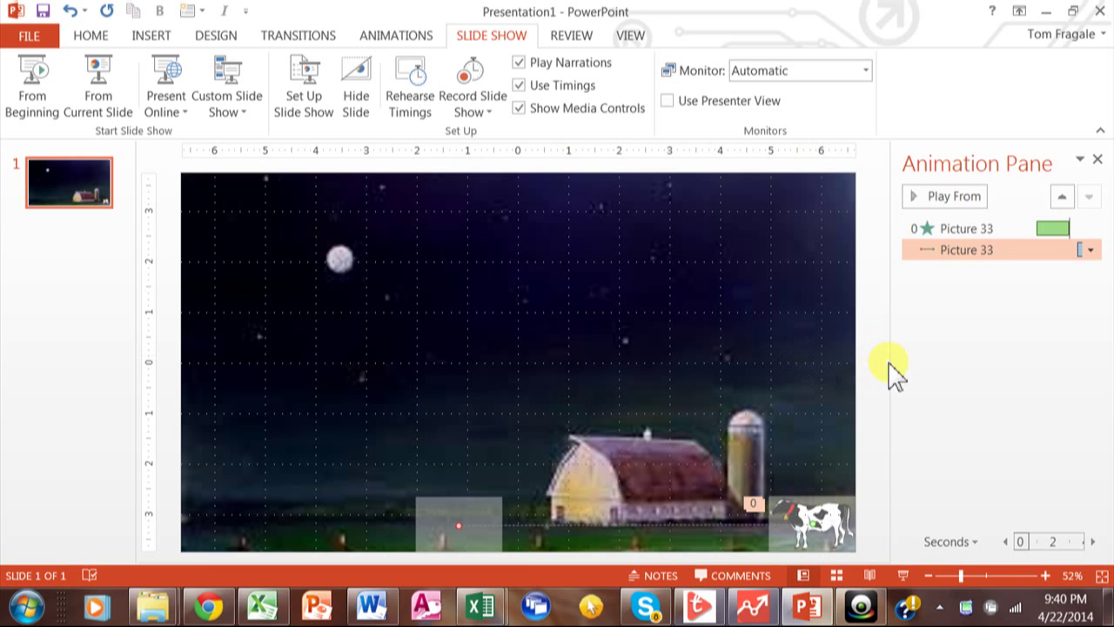
left_click(825, 529)
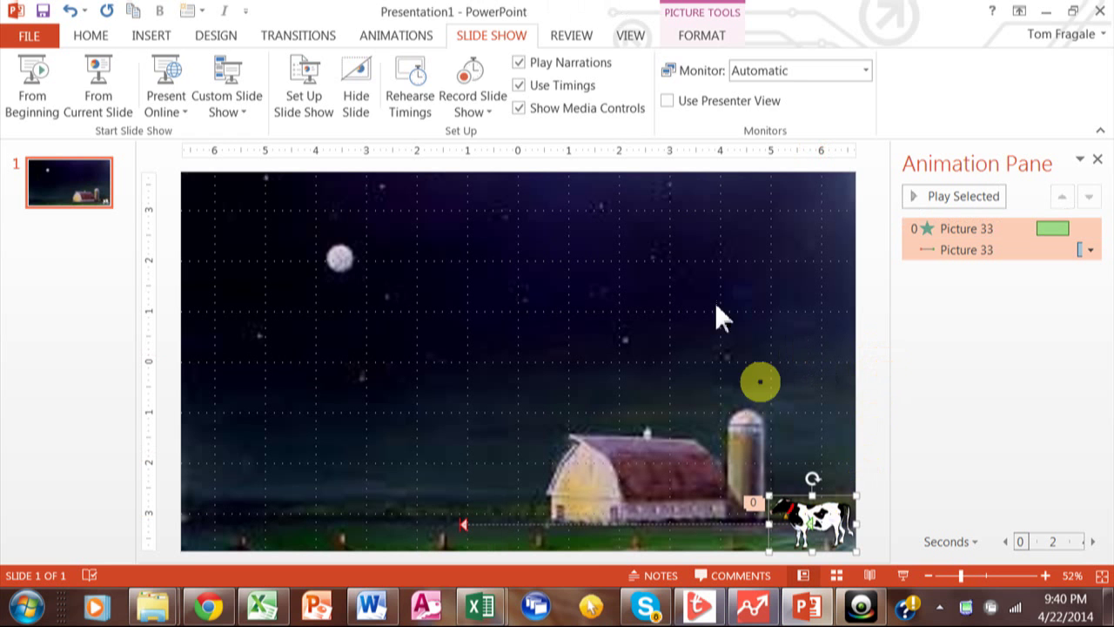
Add a Custom Path motion to the cow, drawn freehand up over the moon and down to the left
left_click(393, 37)
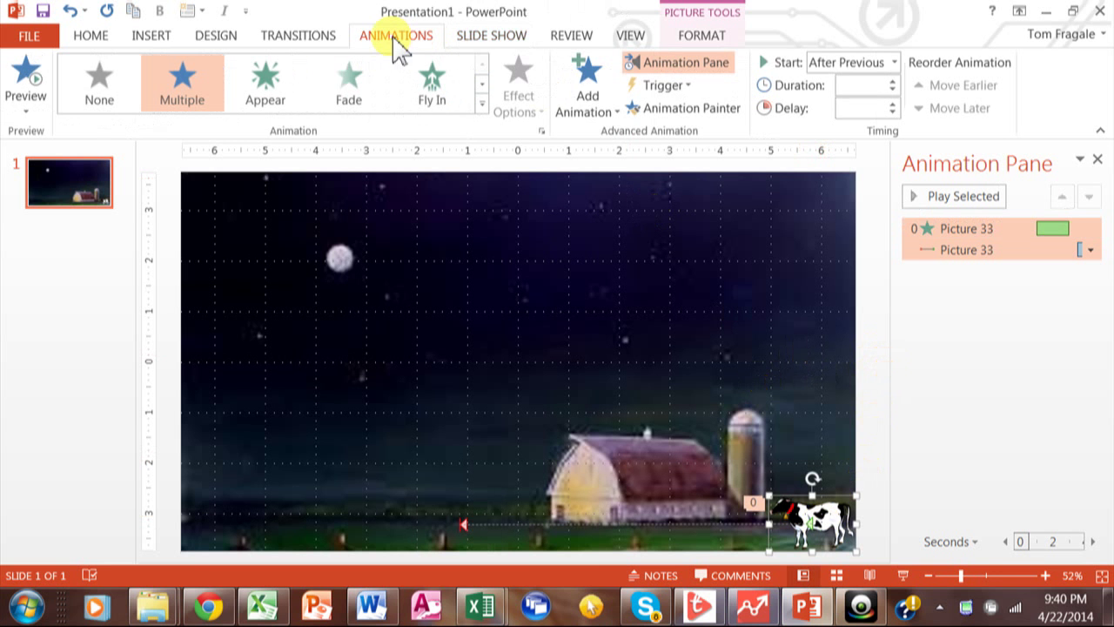
left_click(590, 107)
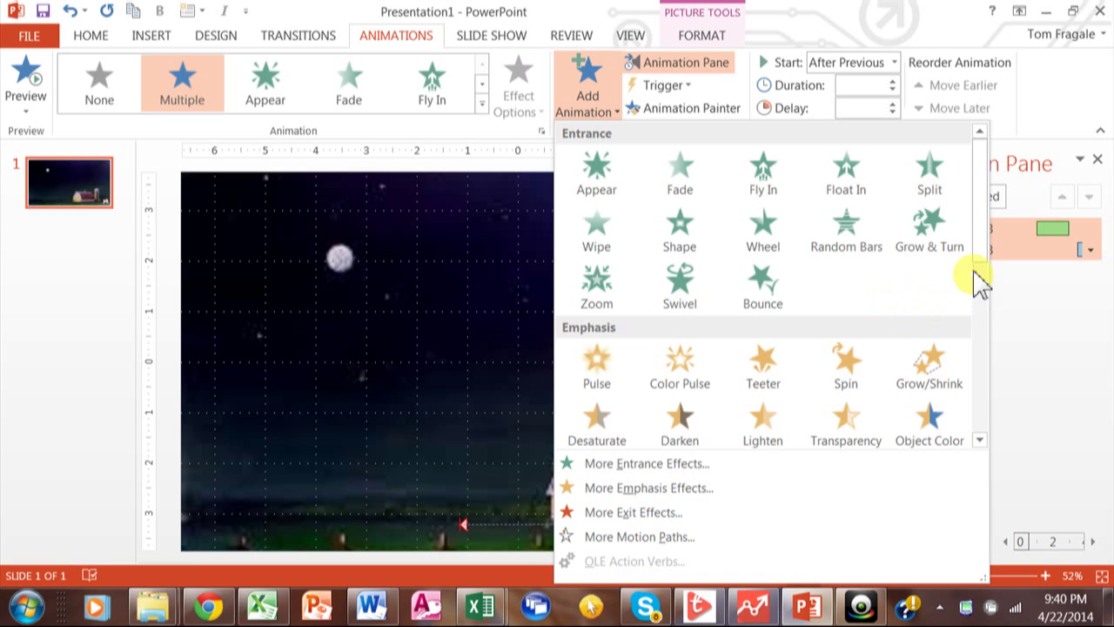
left_click_drag(984, 256, 990, 435)
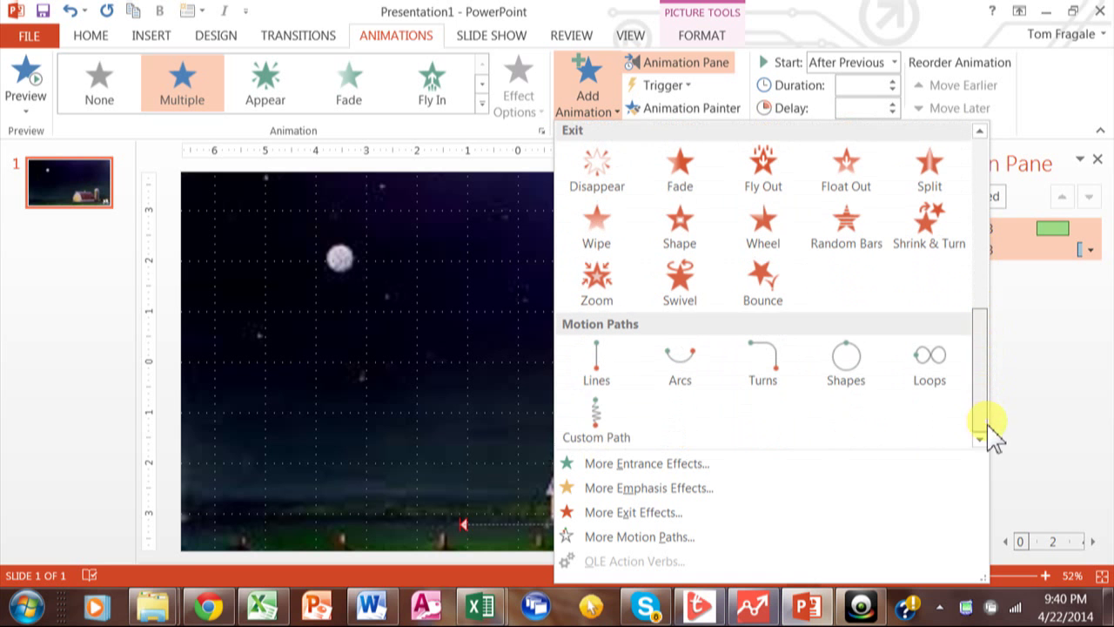
left_click(599, 424)
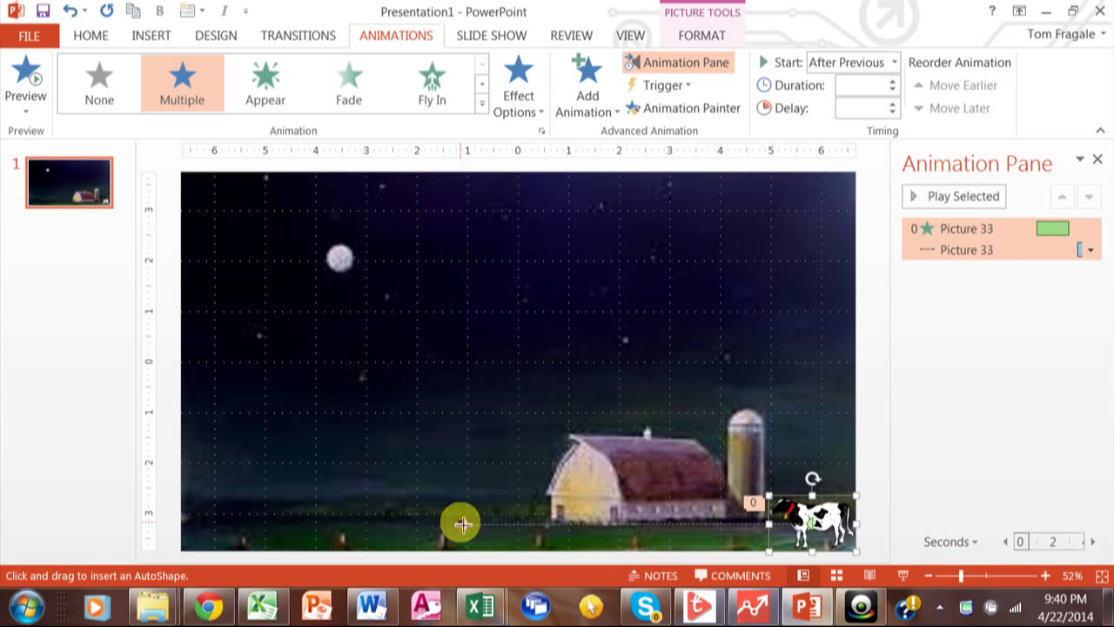
mouse_move(461, 523)
left_mouse_down()
mouse_move(462, 422)
mouse_move(432, 324)
mouse_move(383, 232)
mouse_move(352, 214)
mouse_move(307, 229)
mouse_move(298, 250)
mouse_move(250, 528)
left_mouse_up()
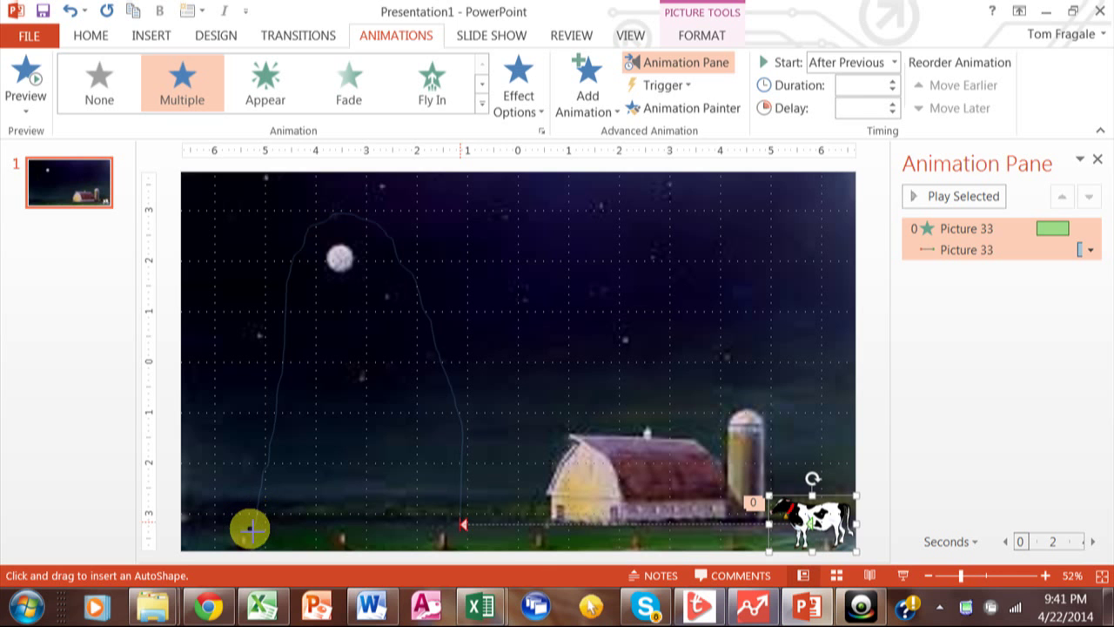
left_click_drag(249, 528, 250, 529)
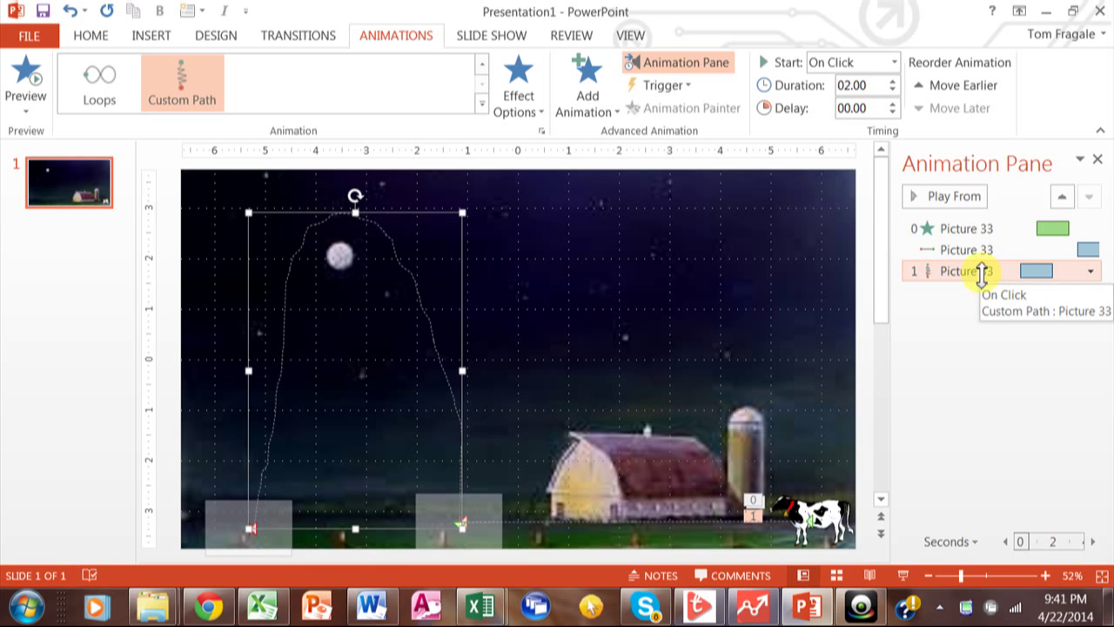
Time the Custom Path jump: After Previous, 0.5-second delay, 2-second duration
double_click(982, 274)
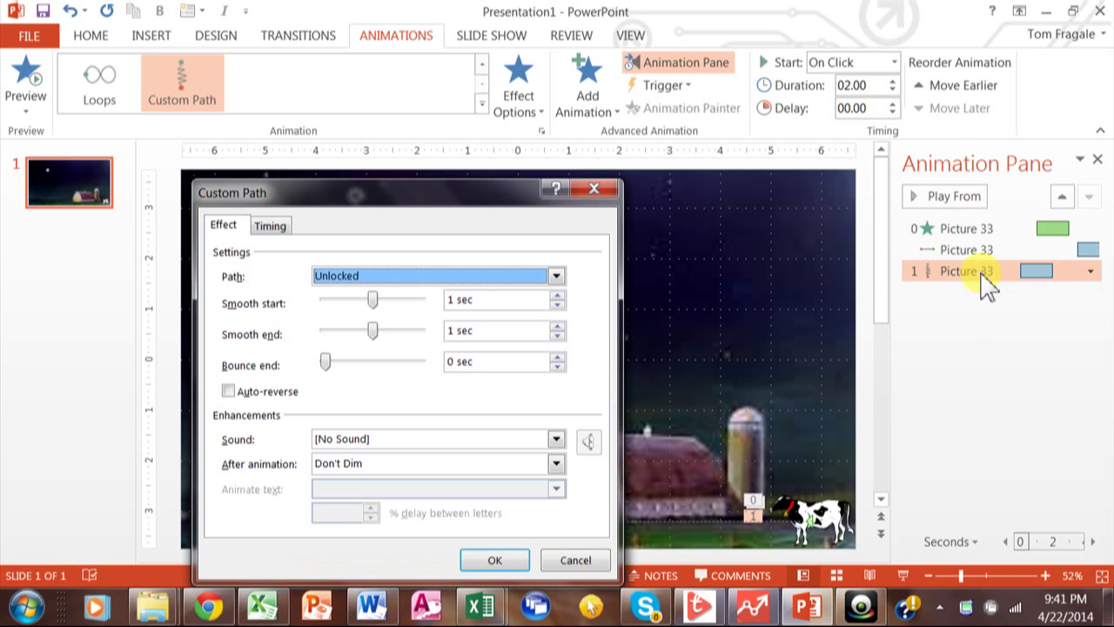
left_click(271, 226)
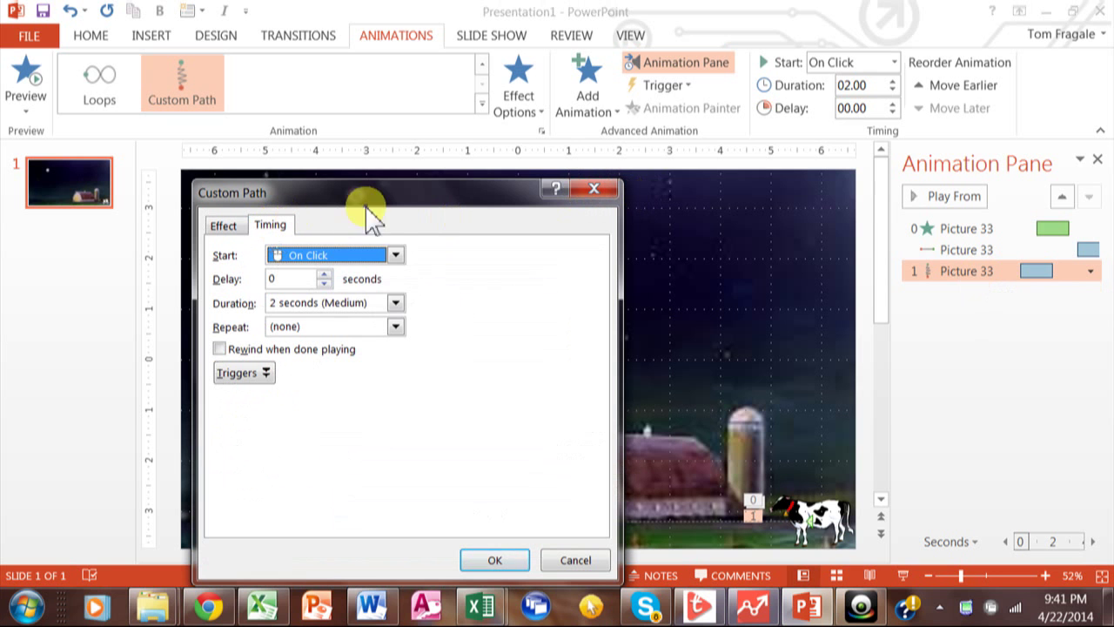
left_click(396, 255)
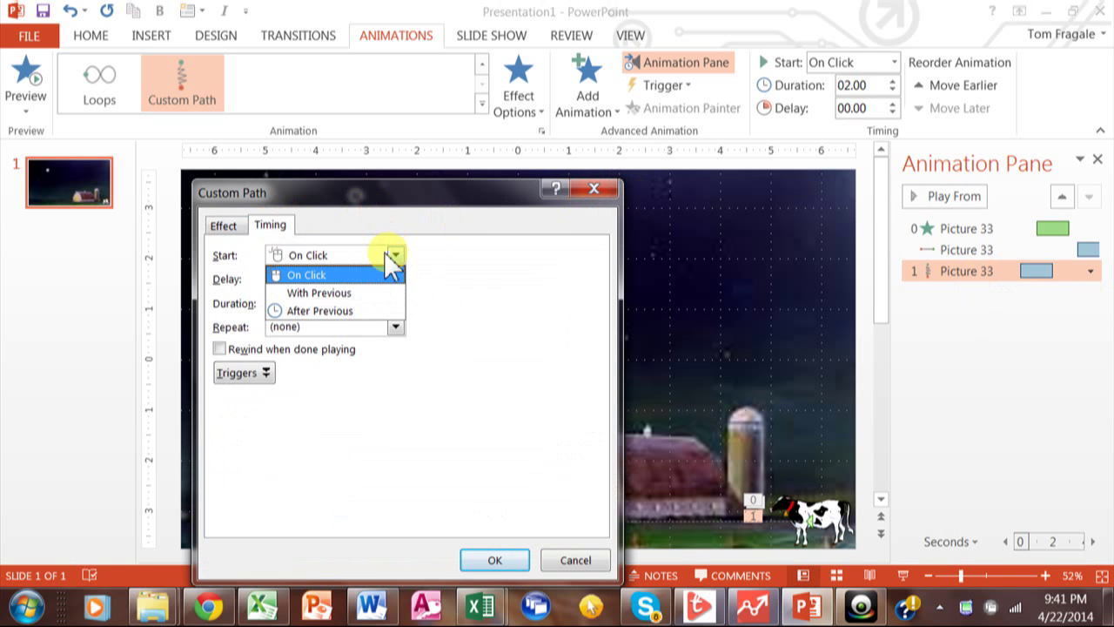
left_click(339, 311)
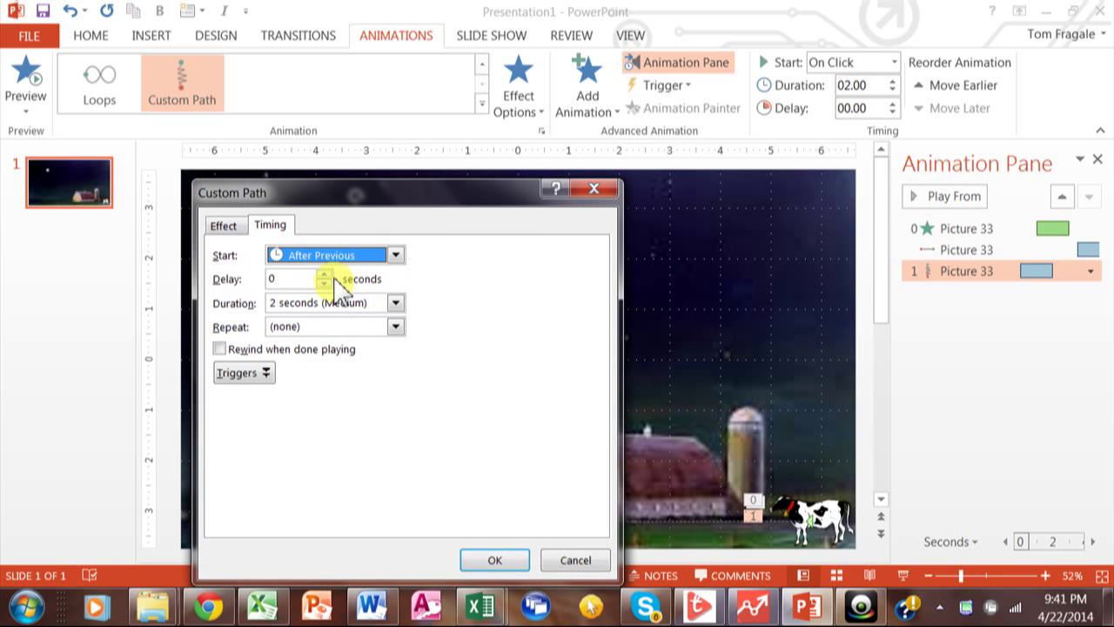
left_click(325, 274)
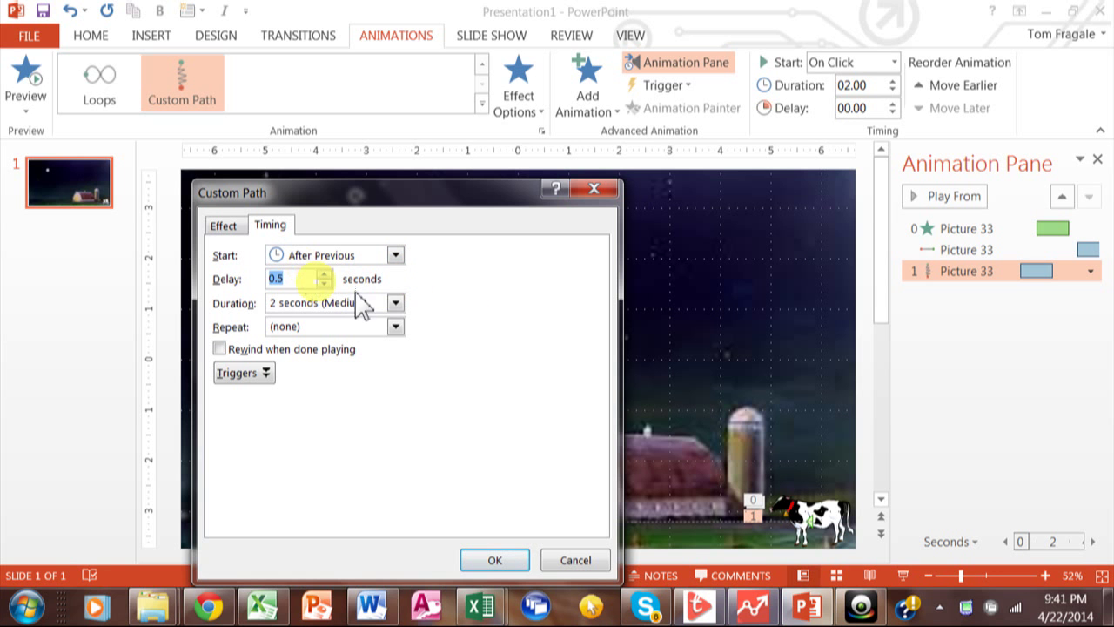
left_click(396, 303)
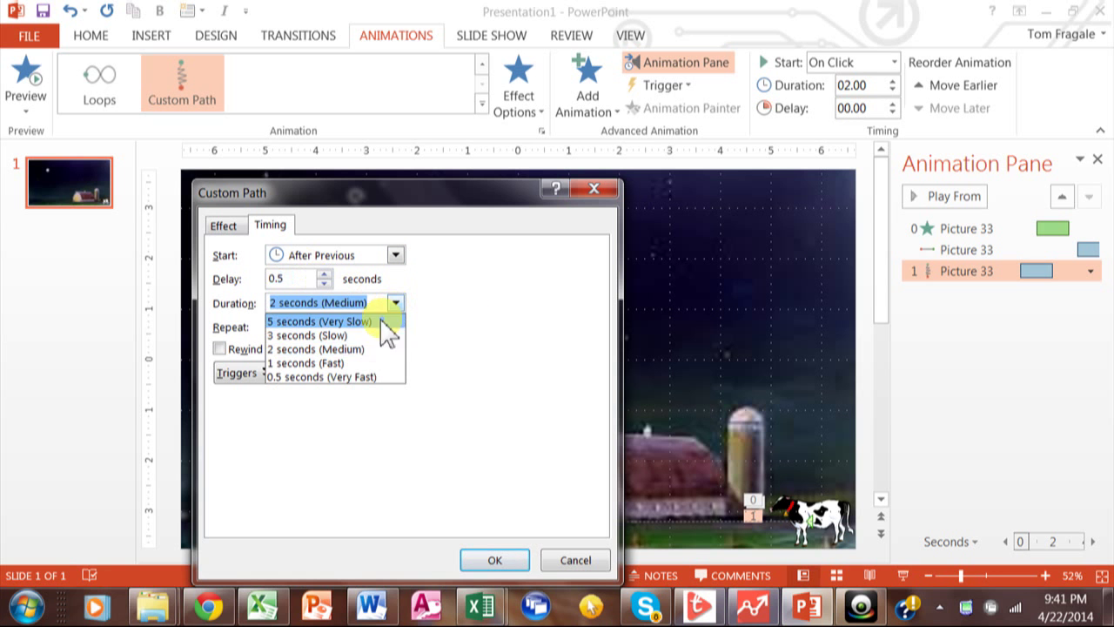
left_click(346, 353)
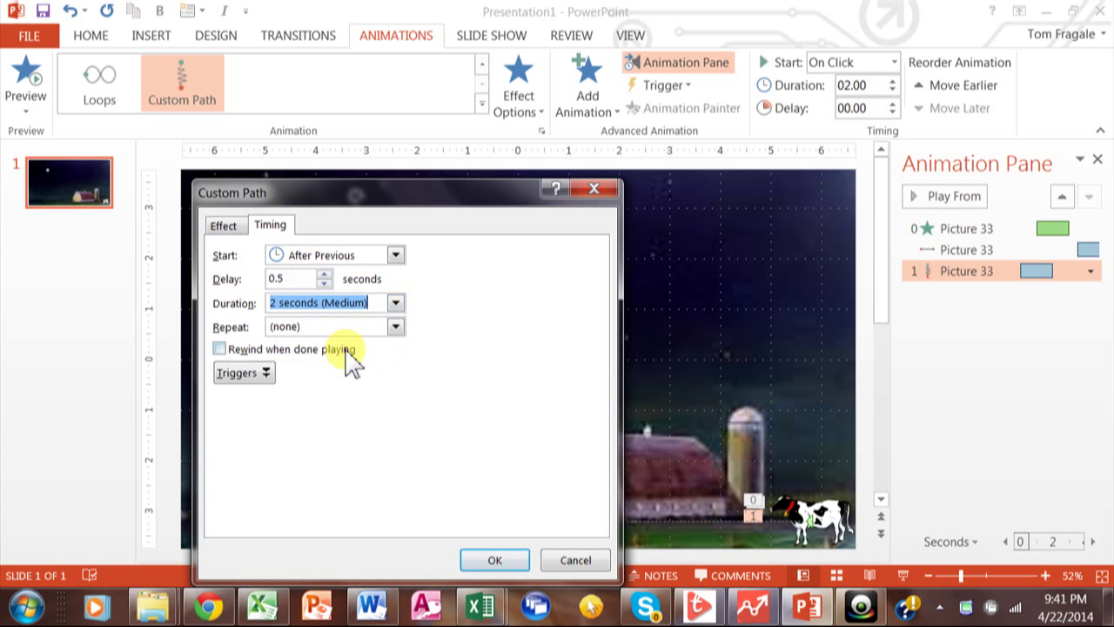
left_click(483, 557)
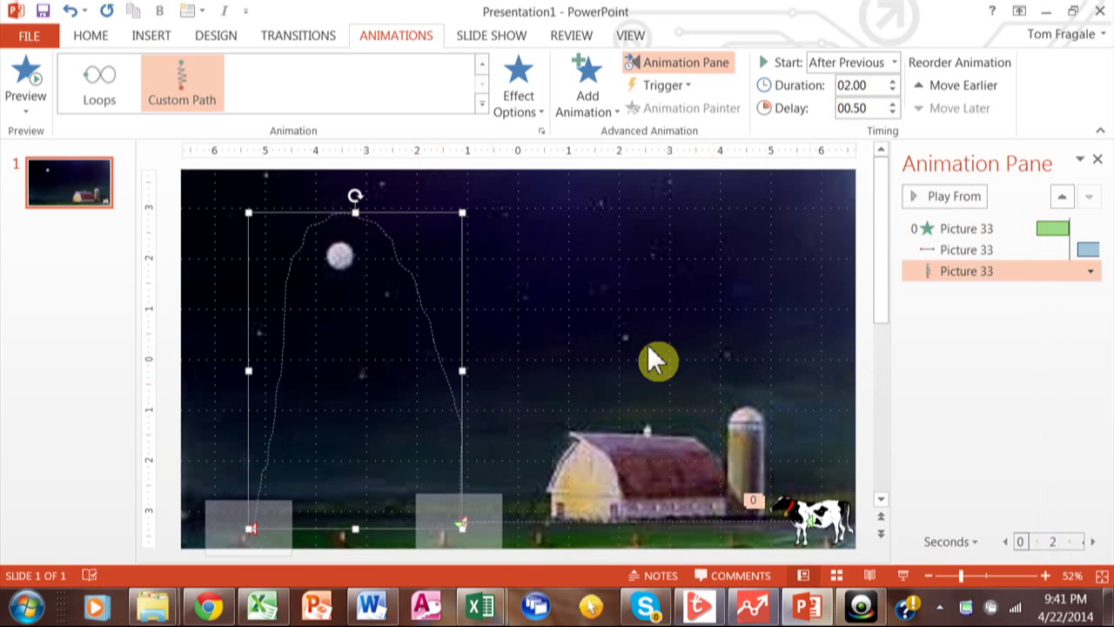
left_click(816, 520)
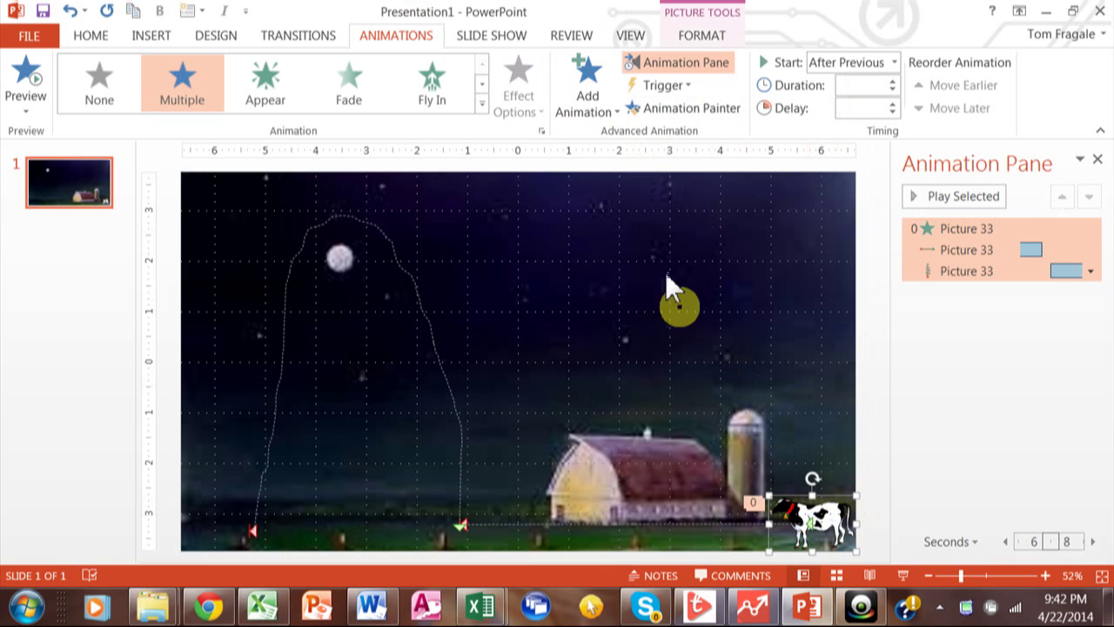
Add a Fly Out exit to the cow with direction To Left
left_click(612, 104)
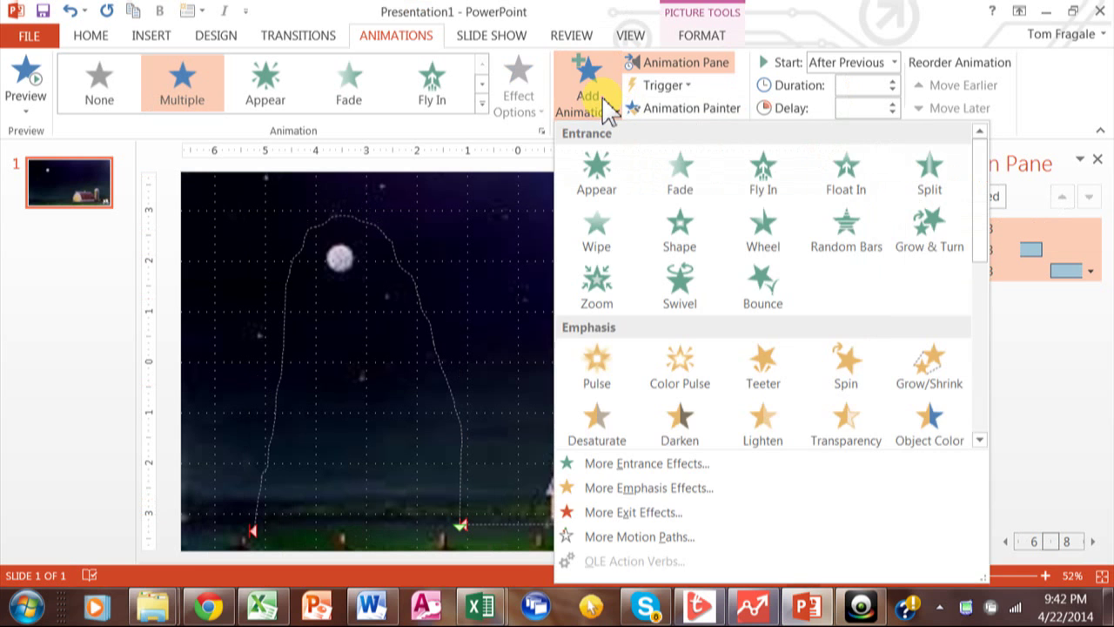
left_click_drag(980, 252, 990, 374)
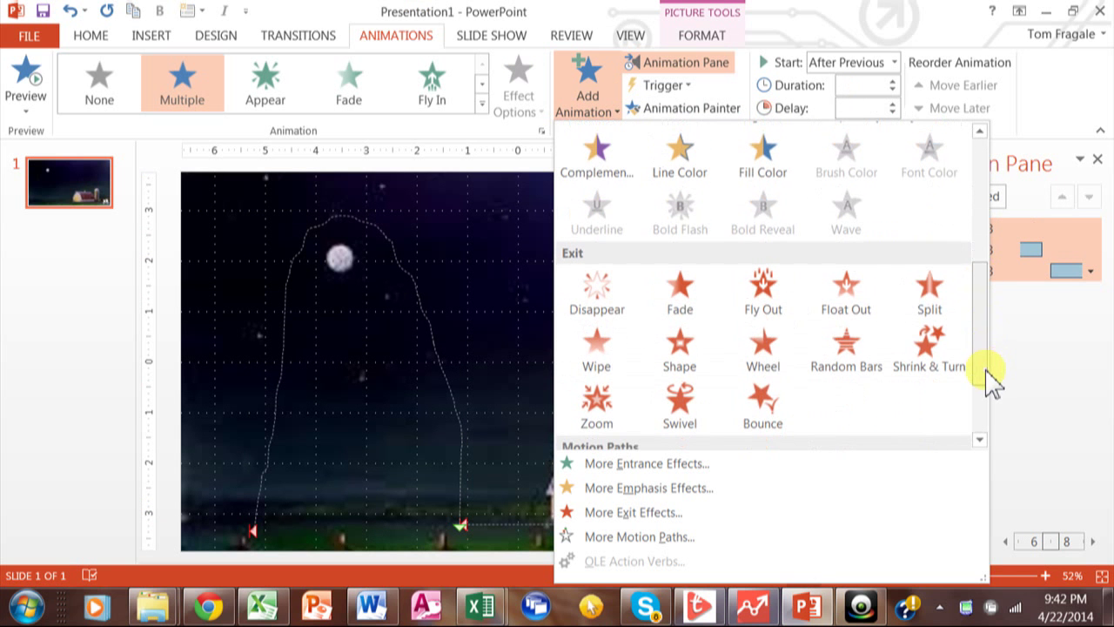
left_click(759, 288)
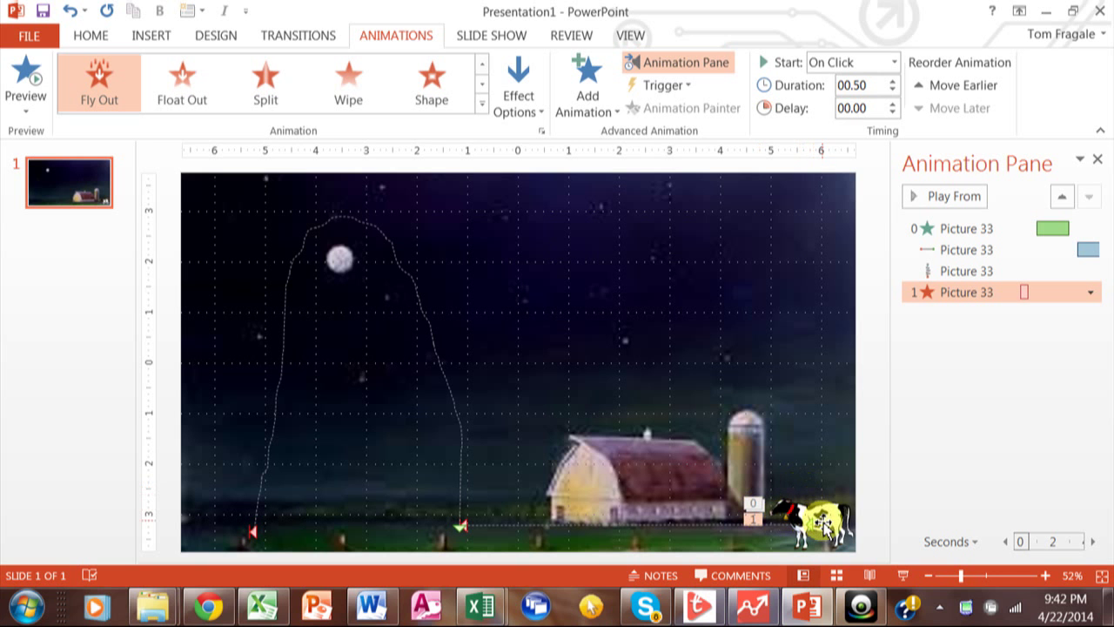
double_click(989, 292)
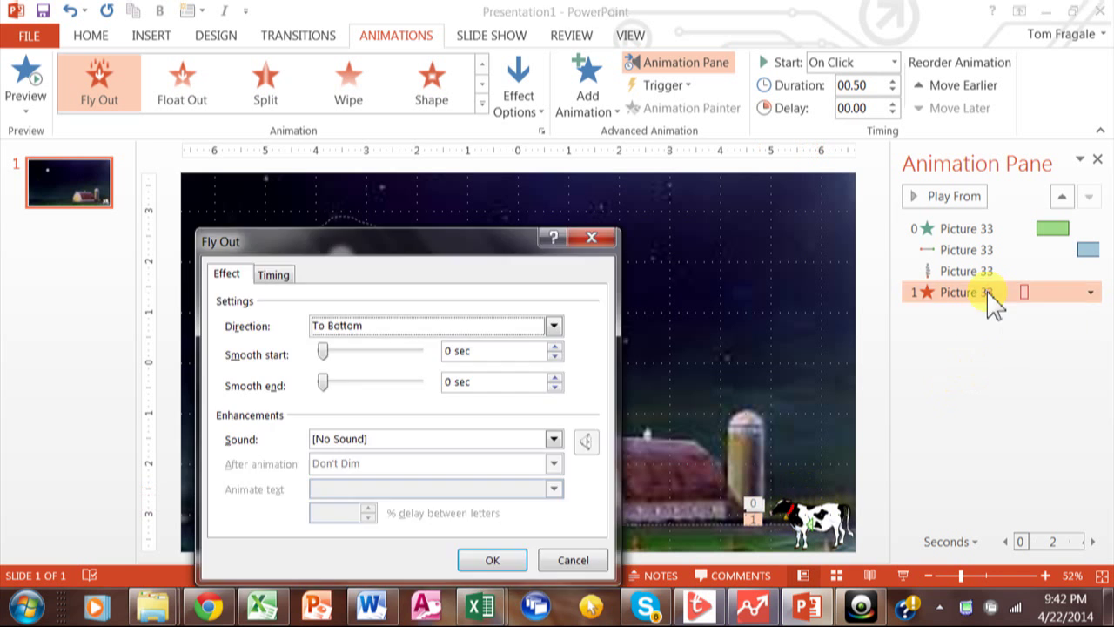
left_click(553, 326)
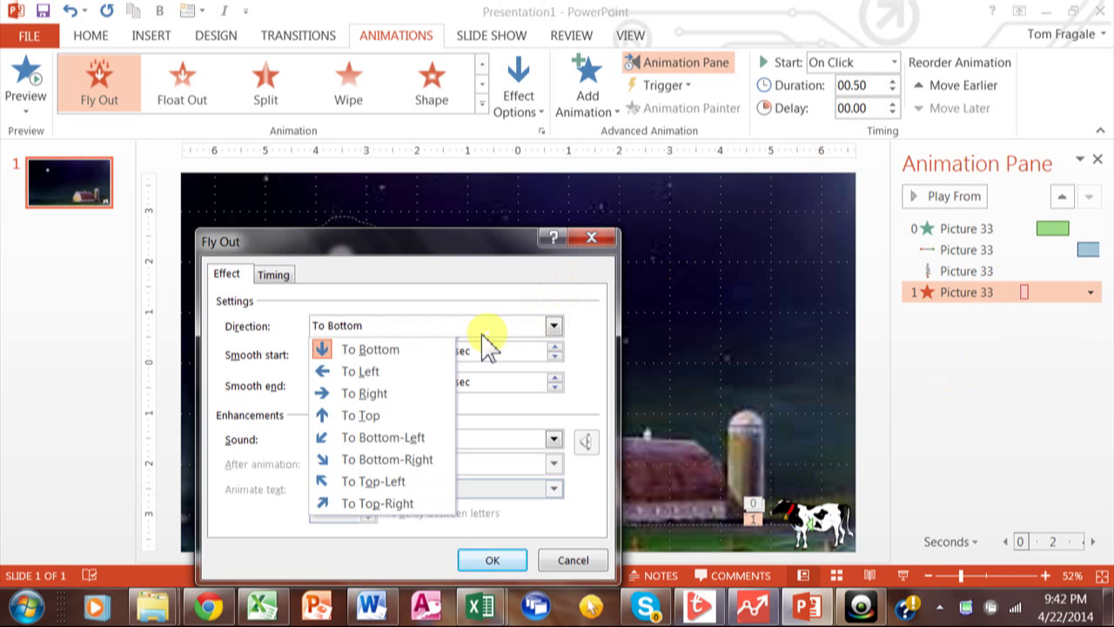
left_click(360, 372)
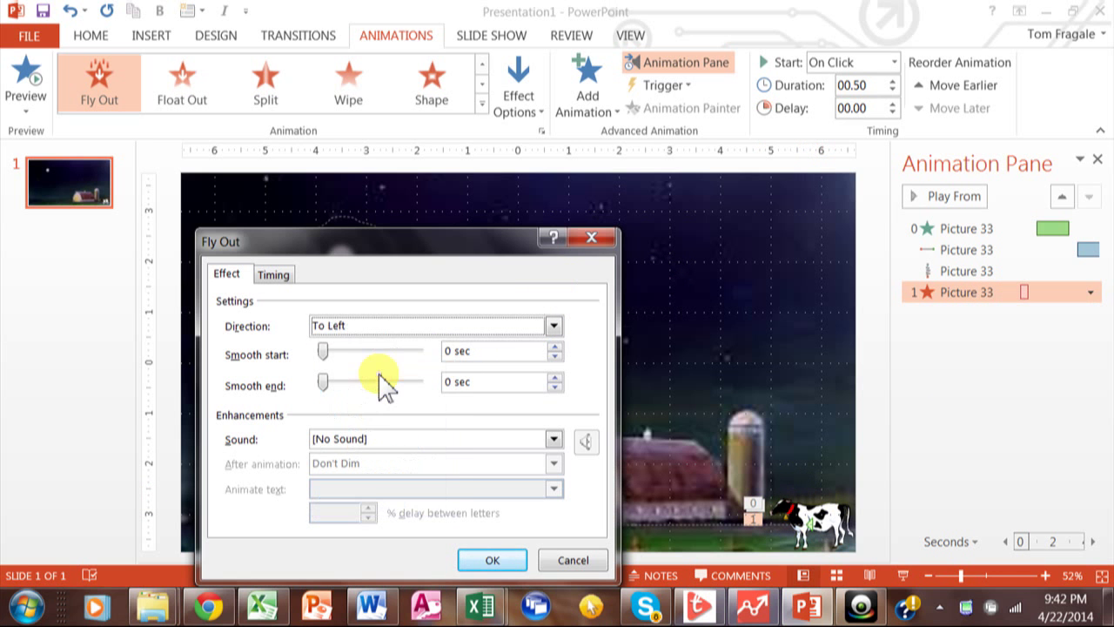
Time the Fly Out exit: After Previous, 0.5-second delay, 3-second duration
left_click(277, 276)
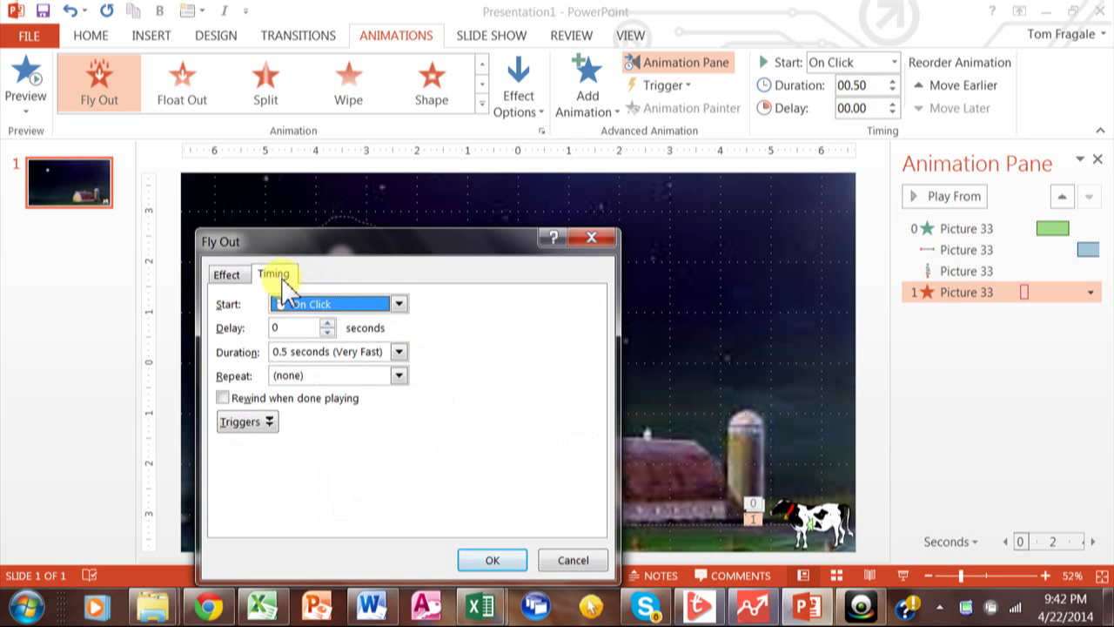
left_click(398, 303)
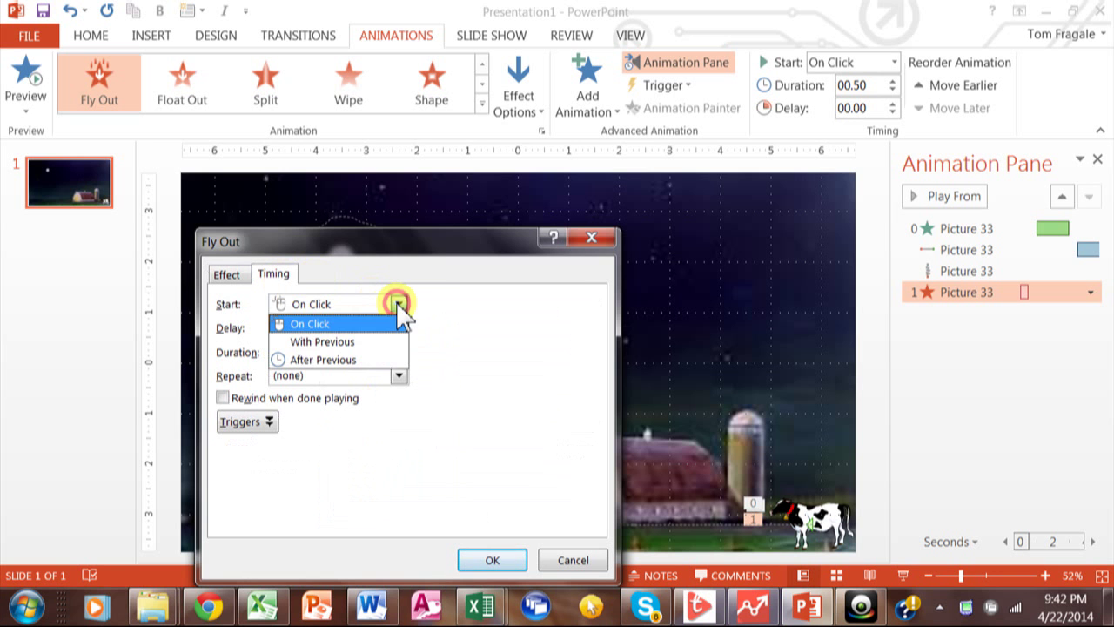
left_click(352, 360)
double_click(318, 328)
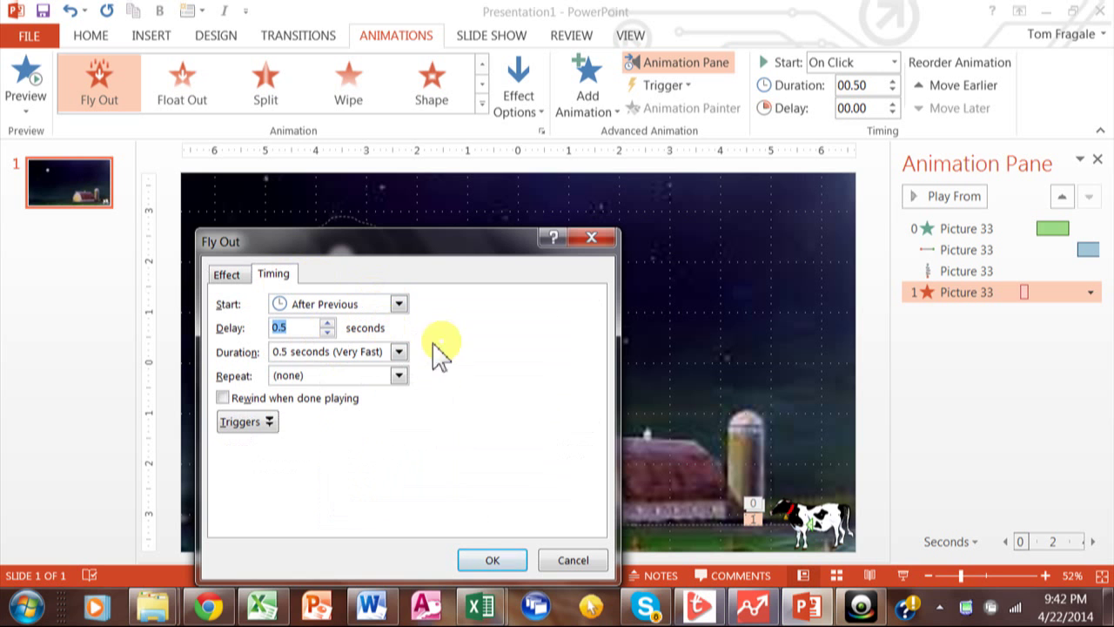
left_click(397, 351)
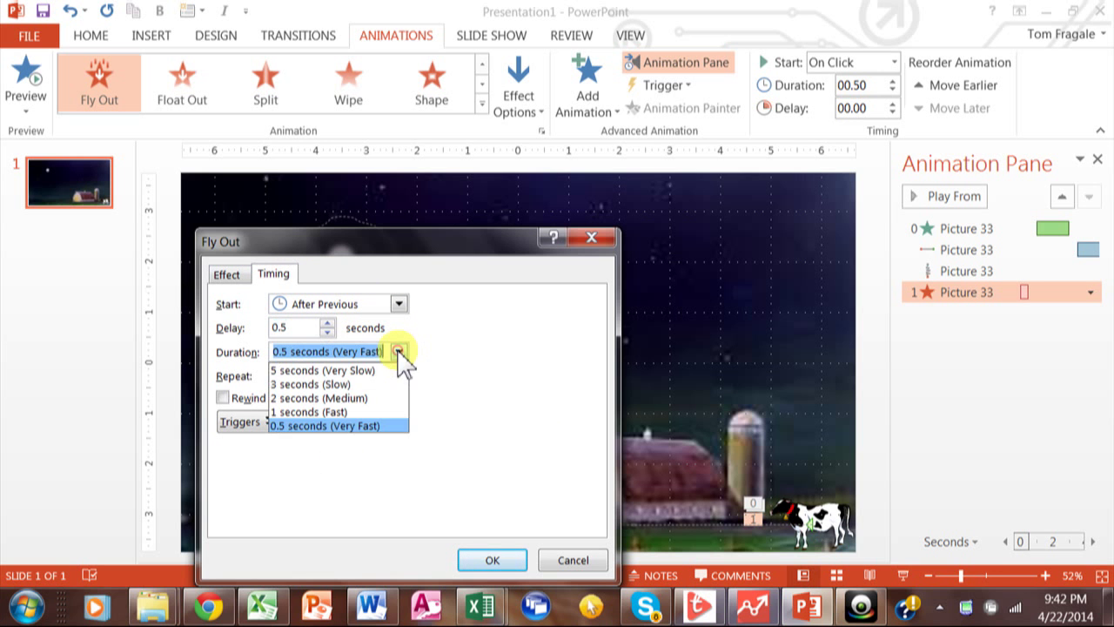
left_click(353, 385)
left_click(492, 560)
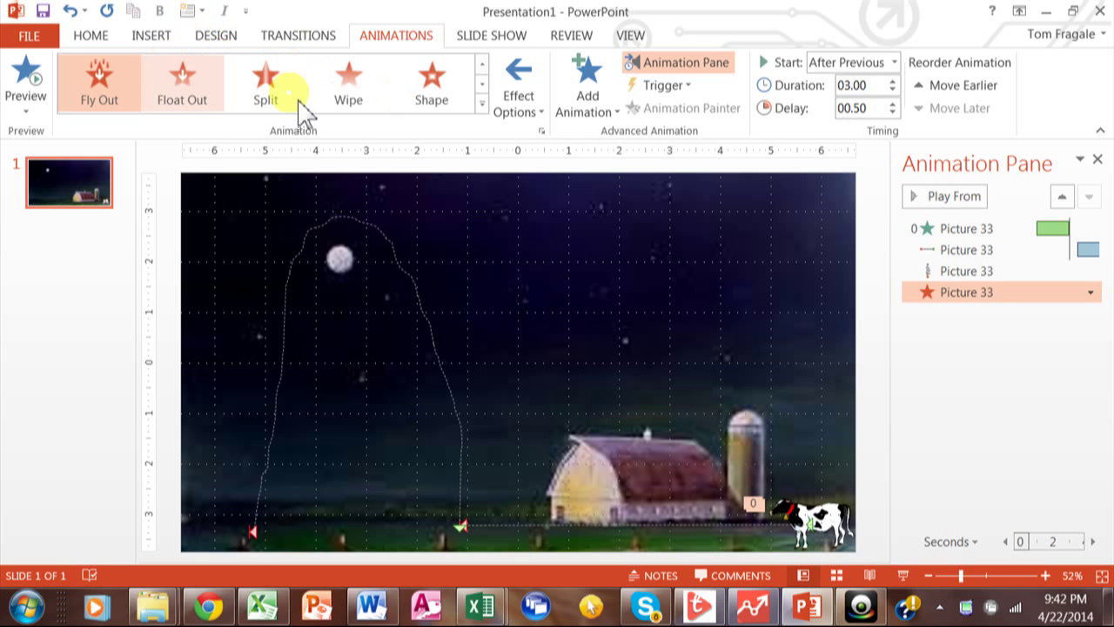
left_click(489, 39)
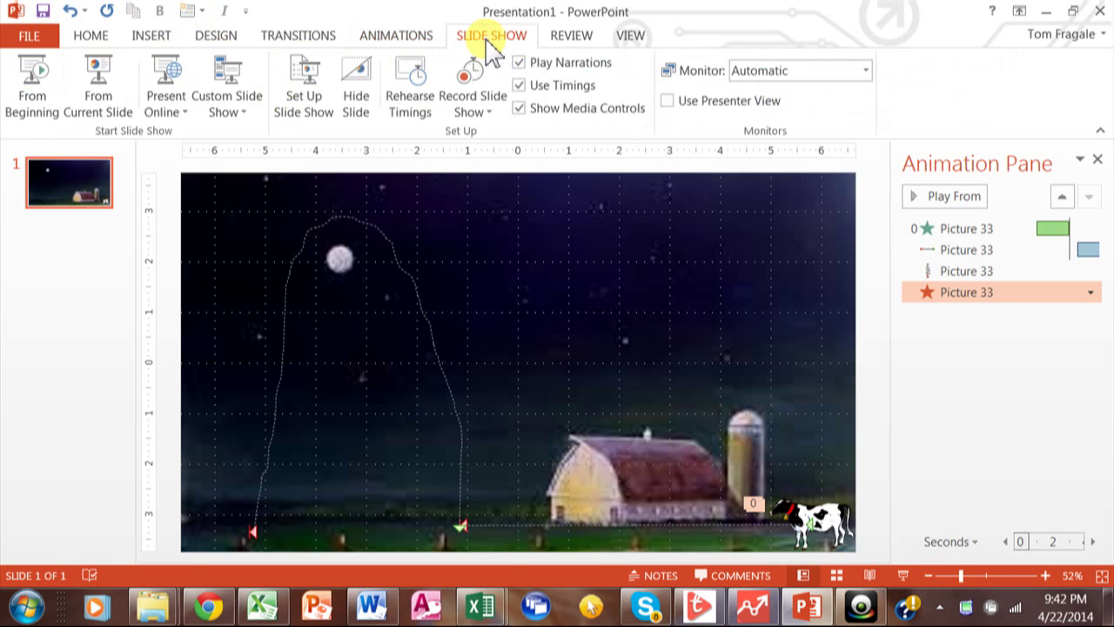
left_click(39, 91)
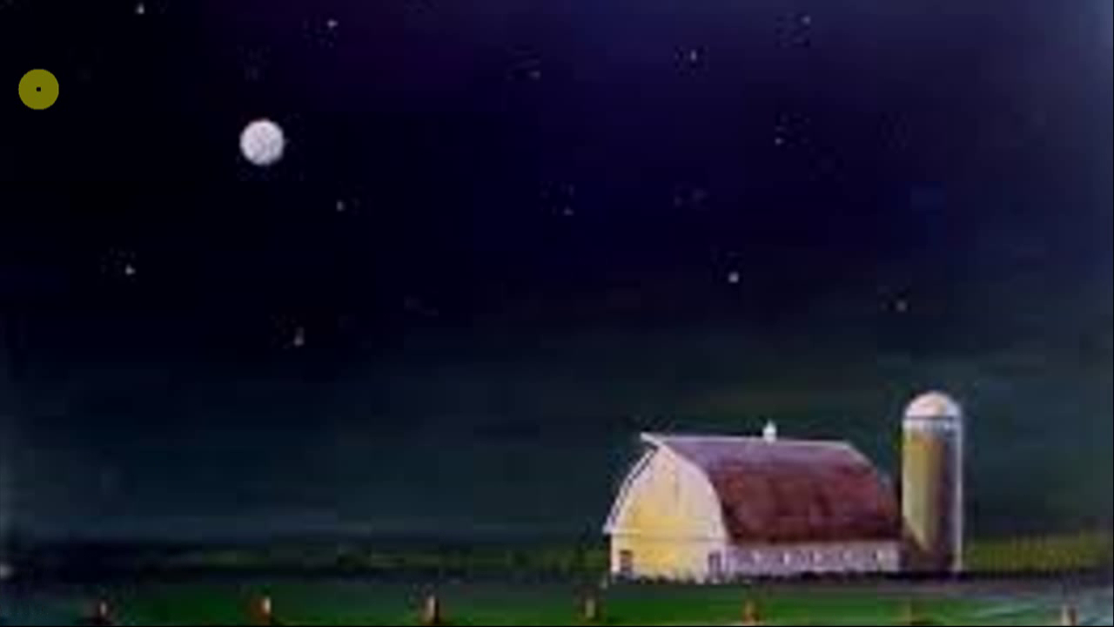
key("Escape")
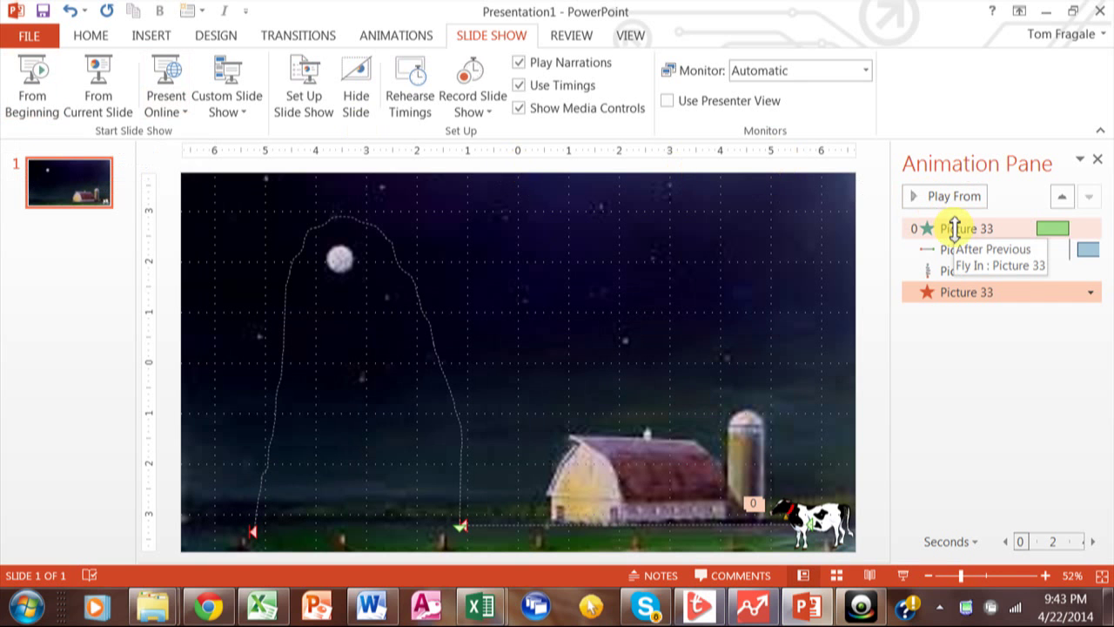
In the Left effect's options, choose Other Sound... from the Sound list to browse for a file
left_click(945, 294)
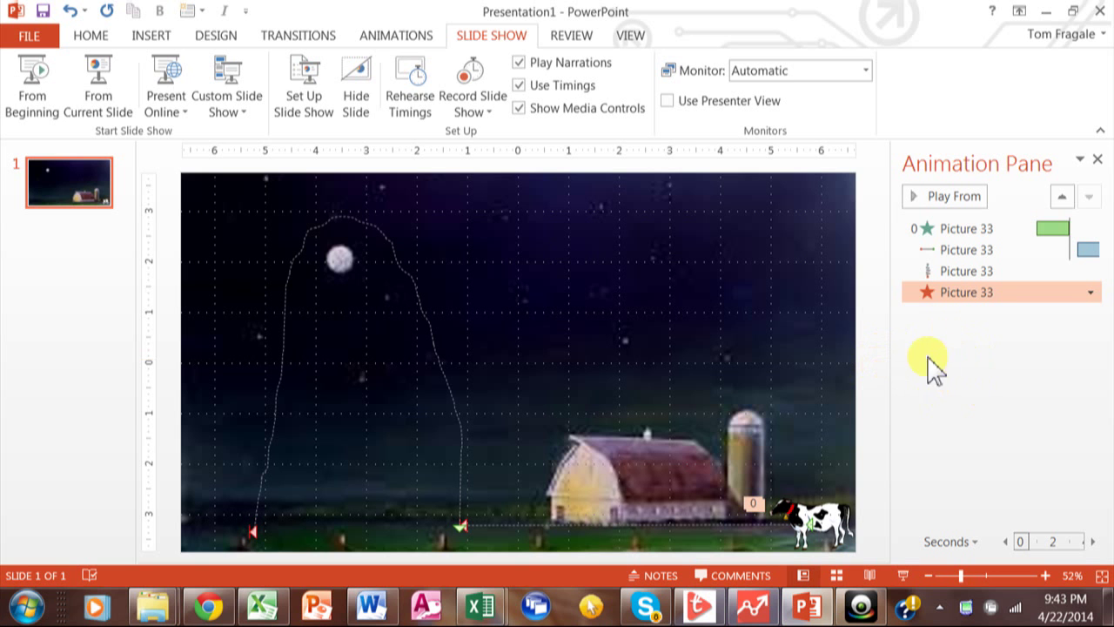
double_click(982, 252)
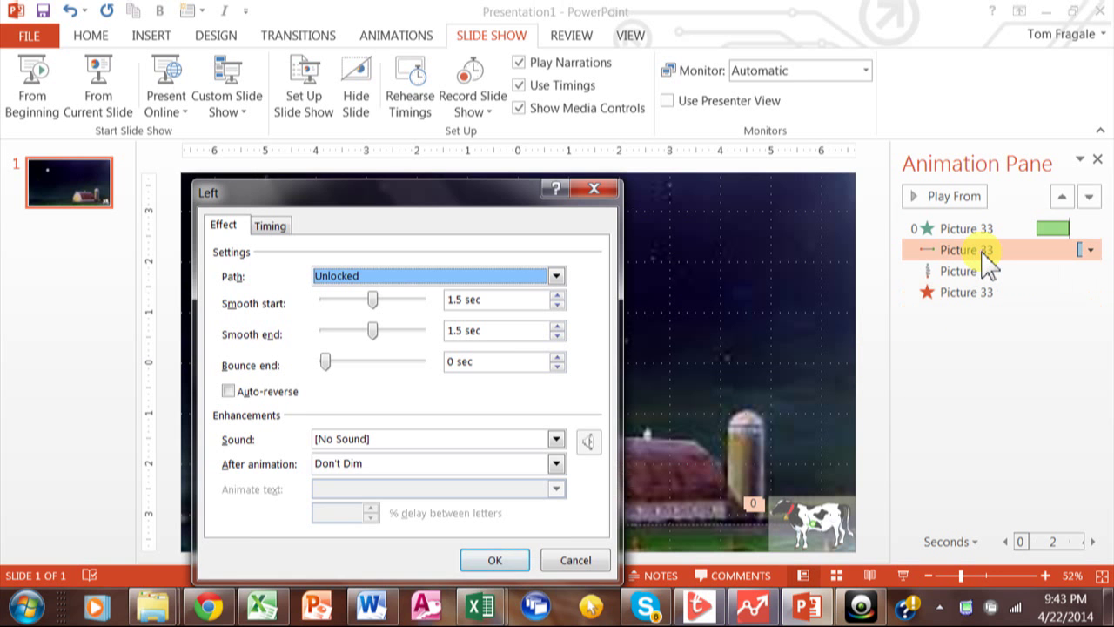
left_click_drag(497, 199, 570, 135)
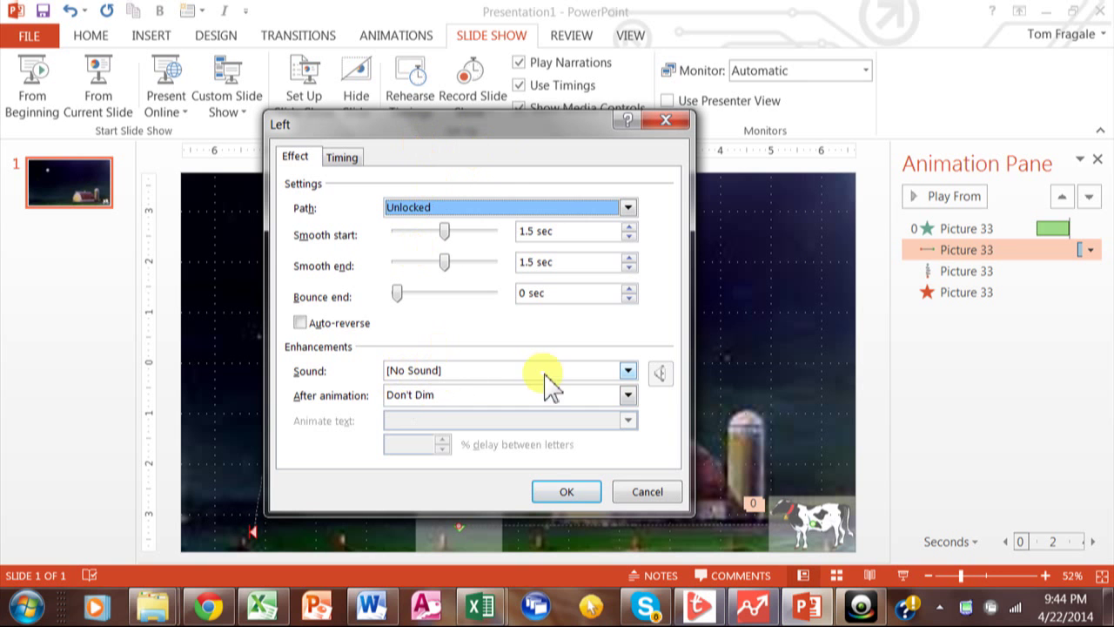
left_click(627, 371)
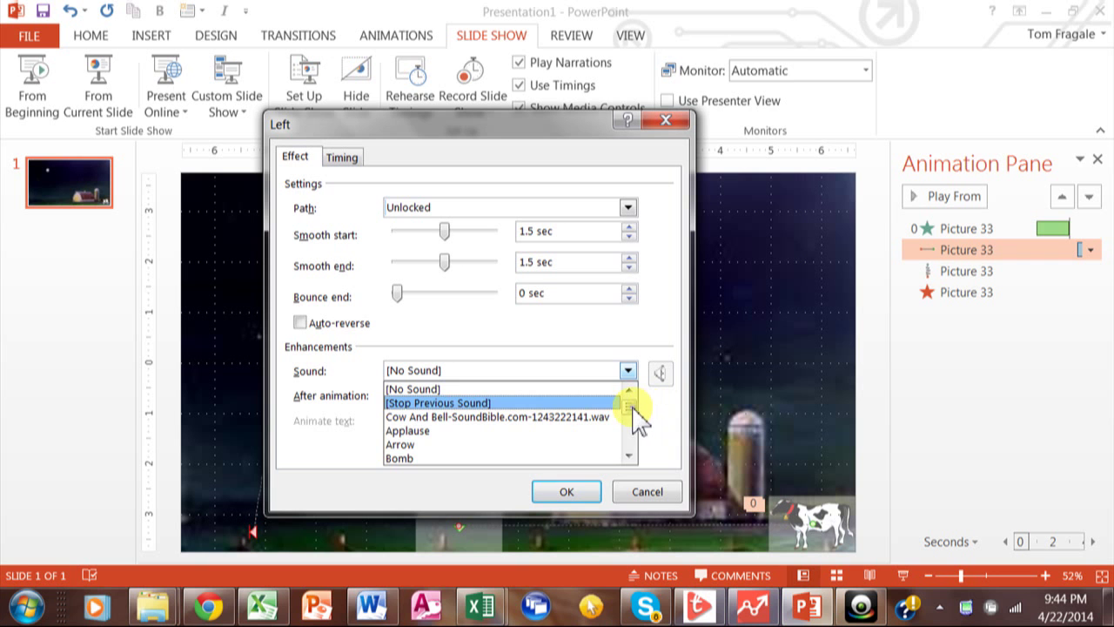
left_click_drag(630, 410, 634, 449)
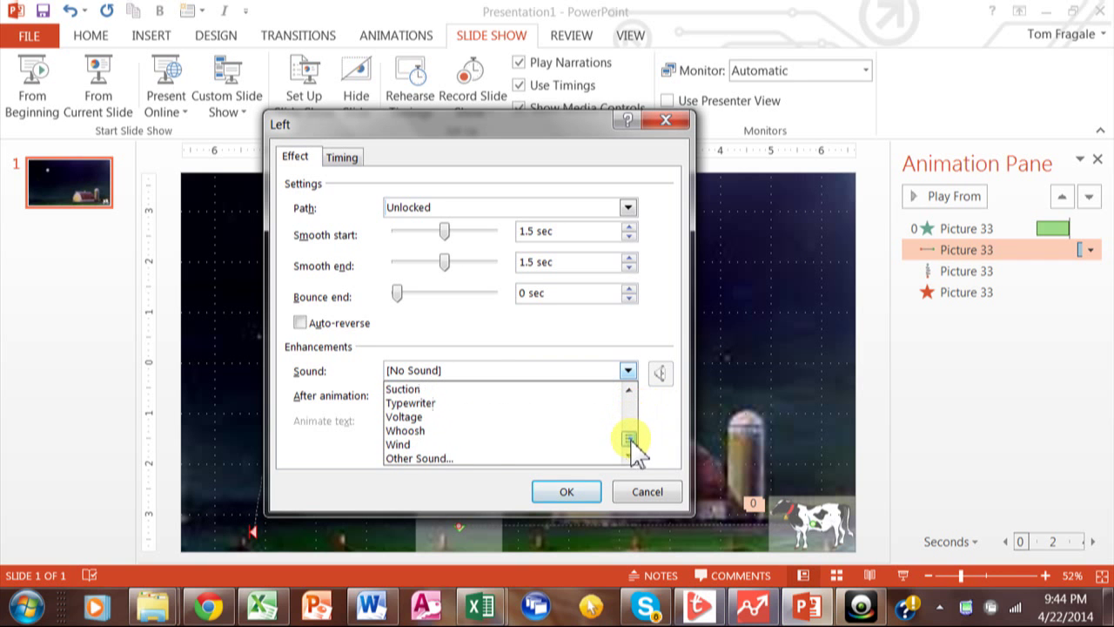
left_click(447, 460)
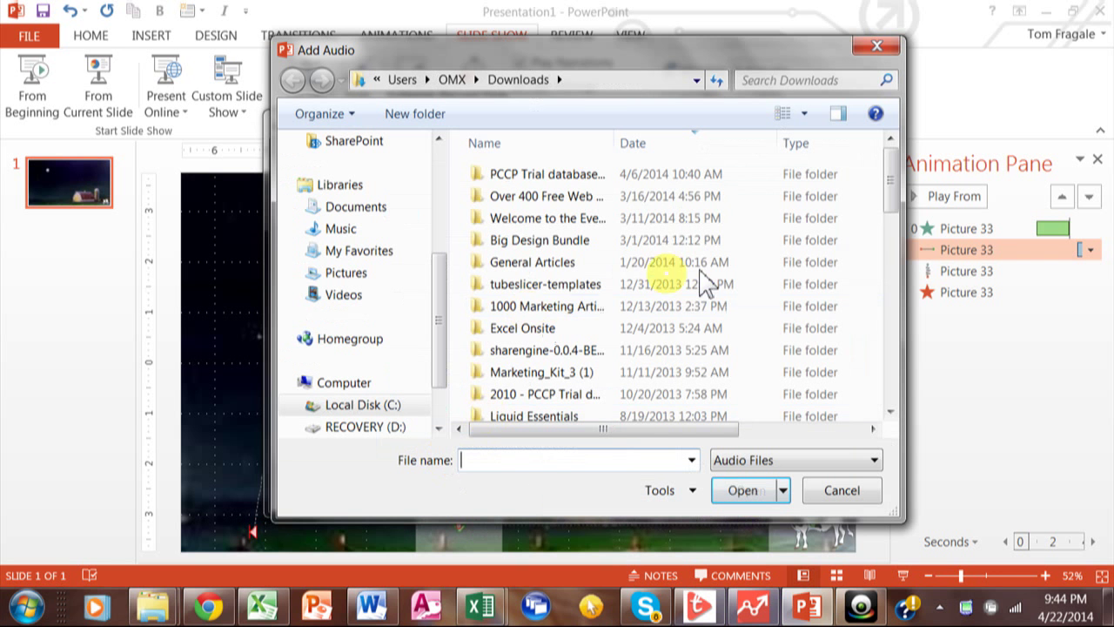
Load 'Cow And Bell-SoundBible.com-1243222141.wav' as the Left effect's sound and confirm
left_click_drag(895, 186, 895, 394)
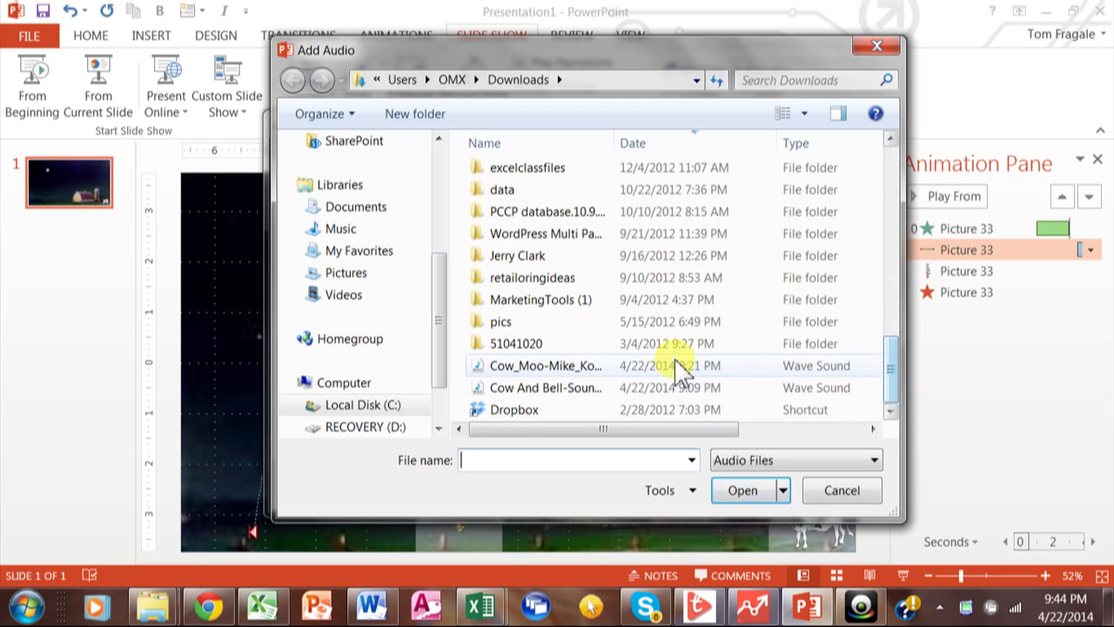
left_click(566, 392)
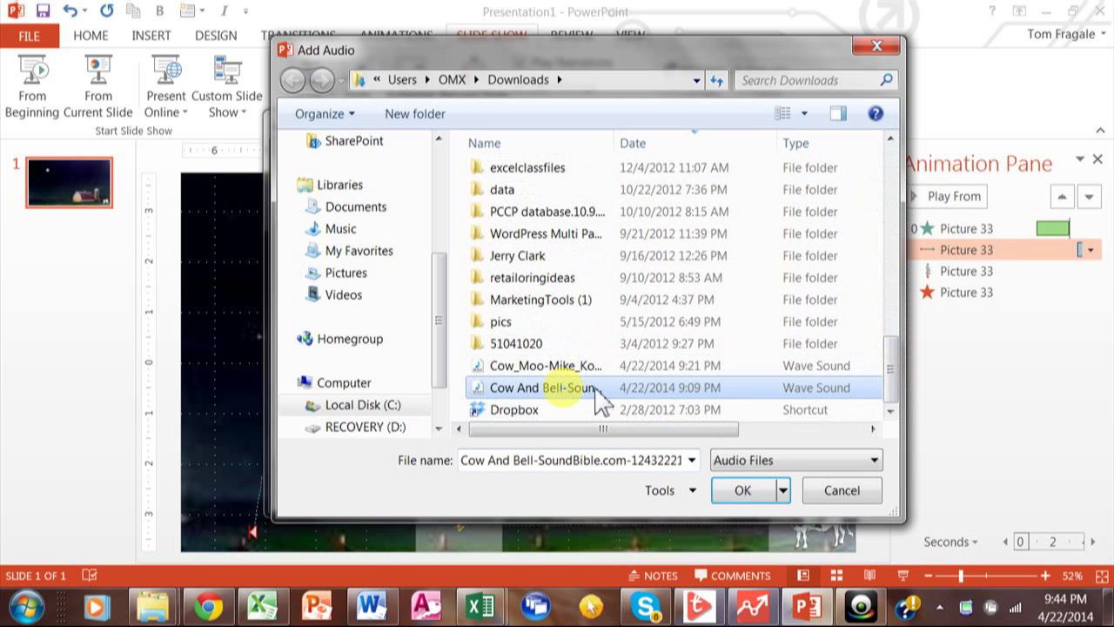
left_click(743, 492)
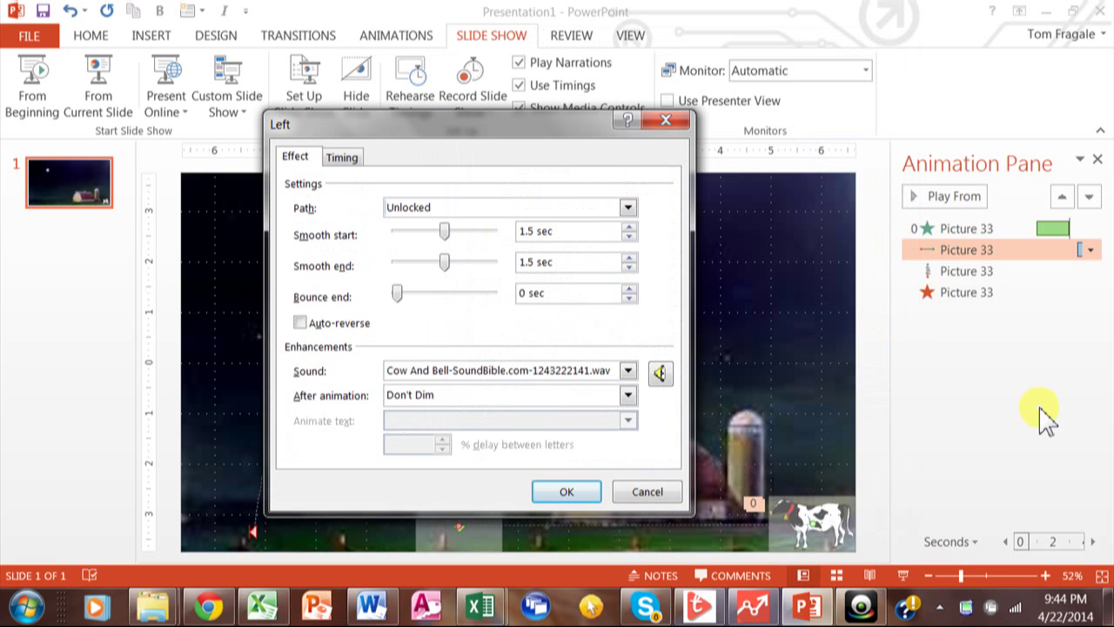
left_click(570, 493)
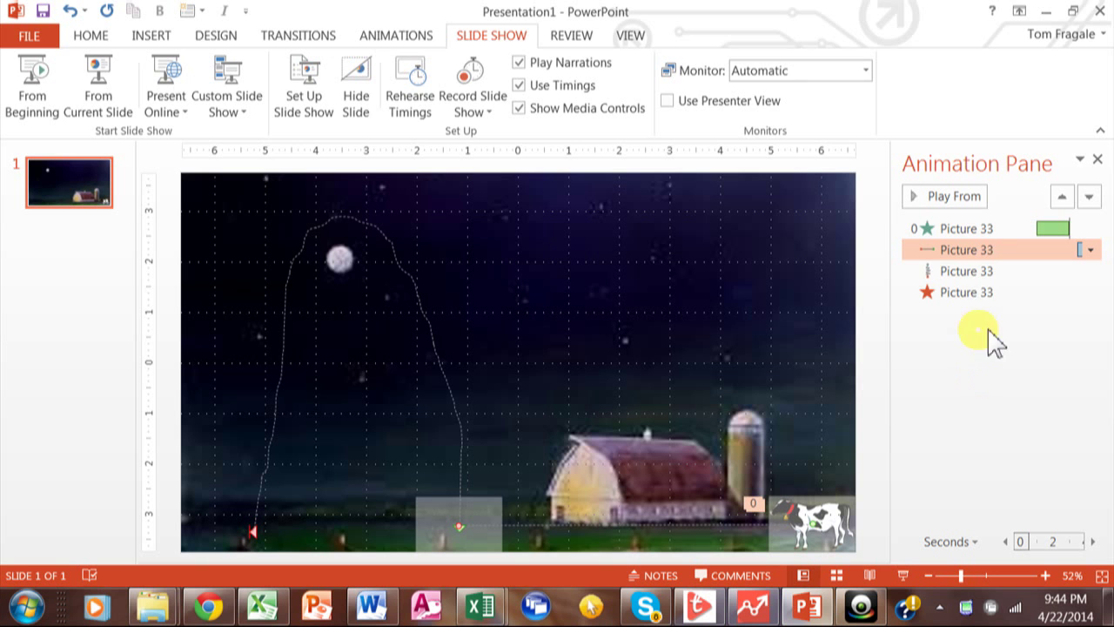
Pick the Cow_Moo .wav file from Downloads as the Custom Path jump's sound via Other Sound
left_click(957, 272)
double_click(958, 271)
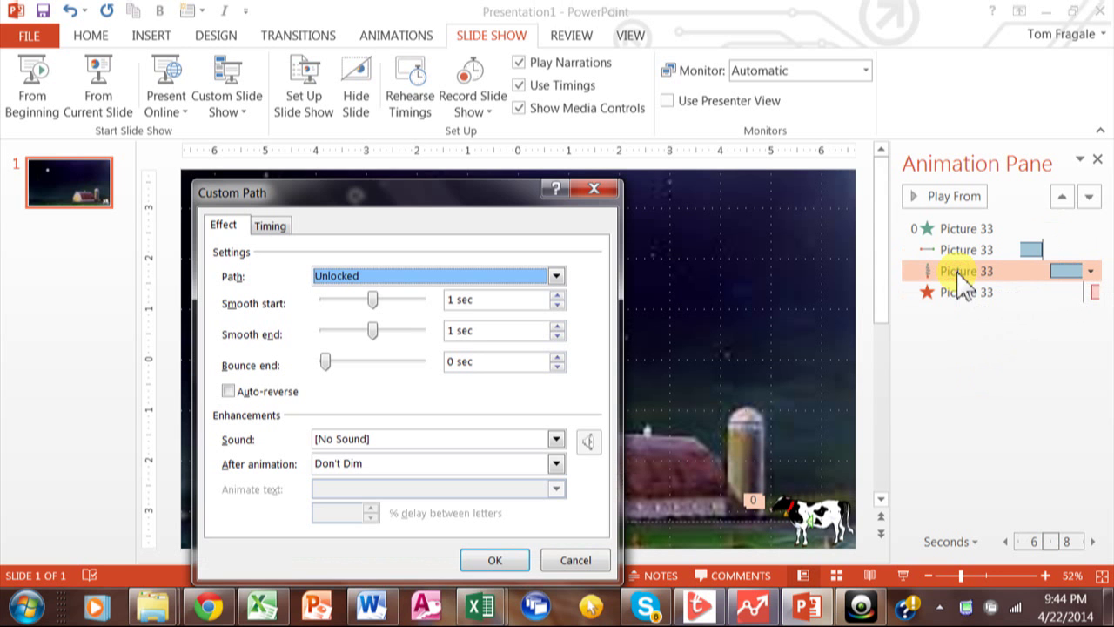
left_click(558, 442)
left_click_drag(557, 485, 557, 518)
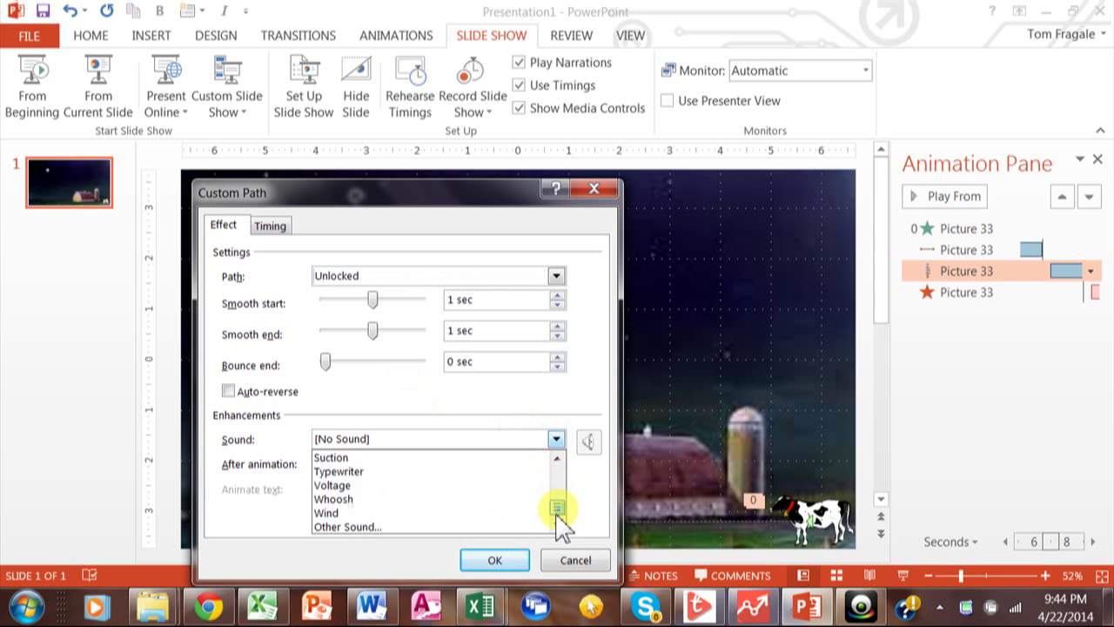
left_click(367, 527)
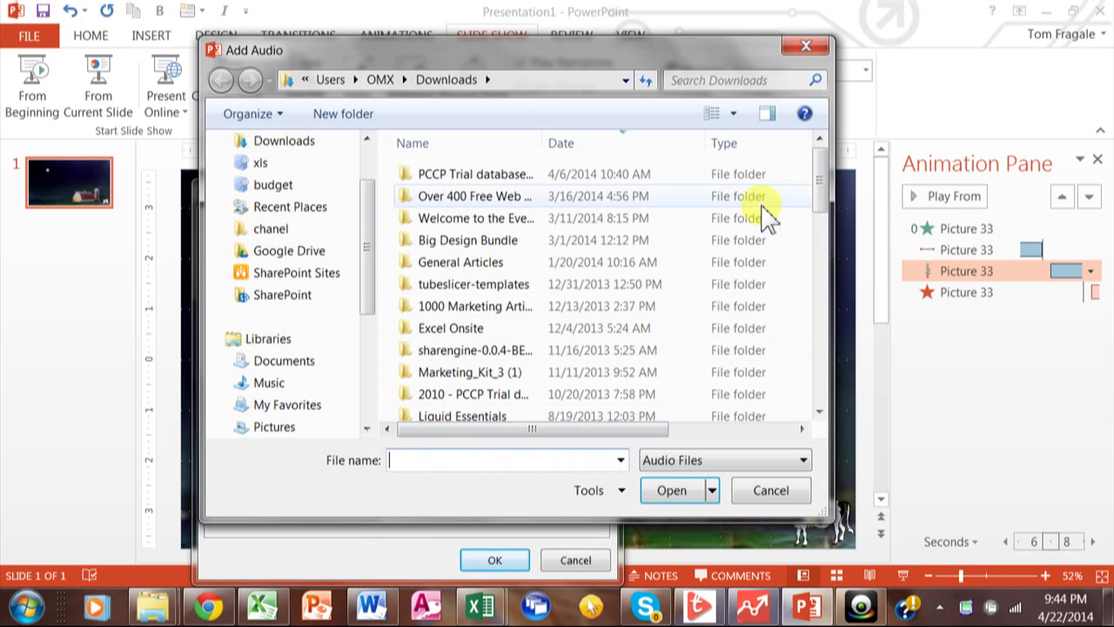
left_click_drag(821, 197, 823, 409)
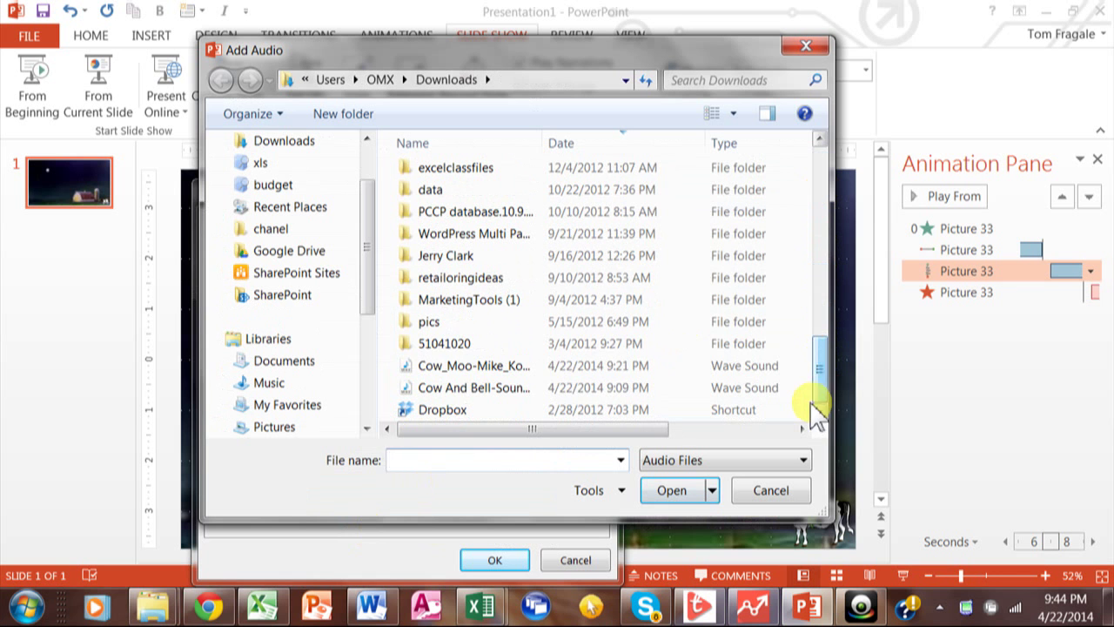
left_click(448, 367)
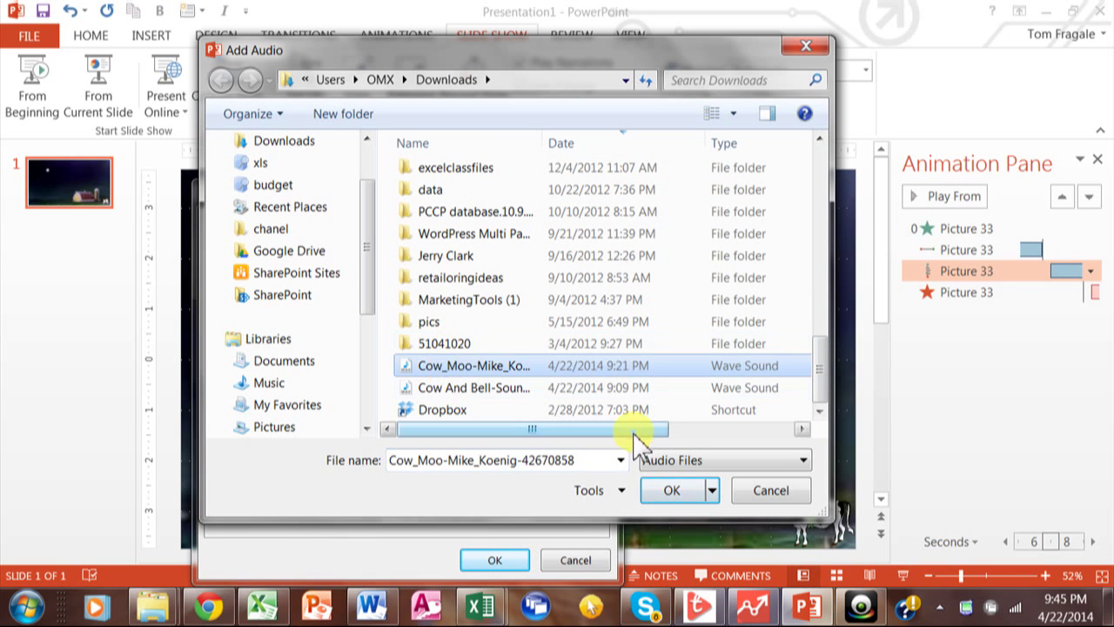
left_click(666, 492)
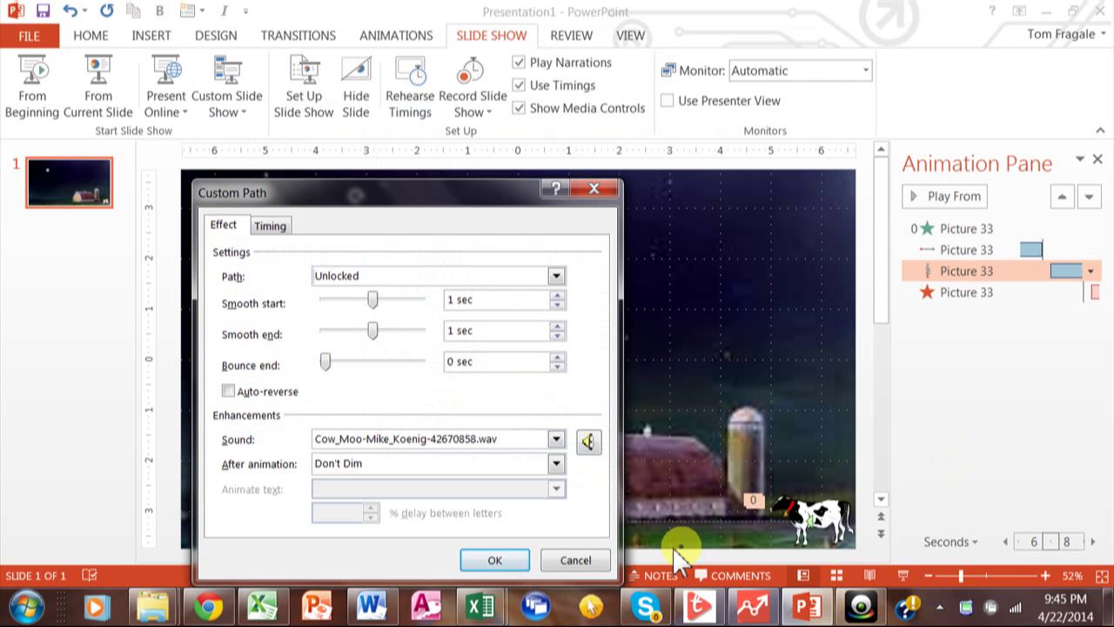
Confirm the moo sound, then run the slide show from the beginning and exit it
left_click(491, 560)
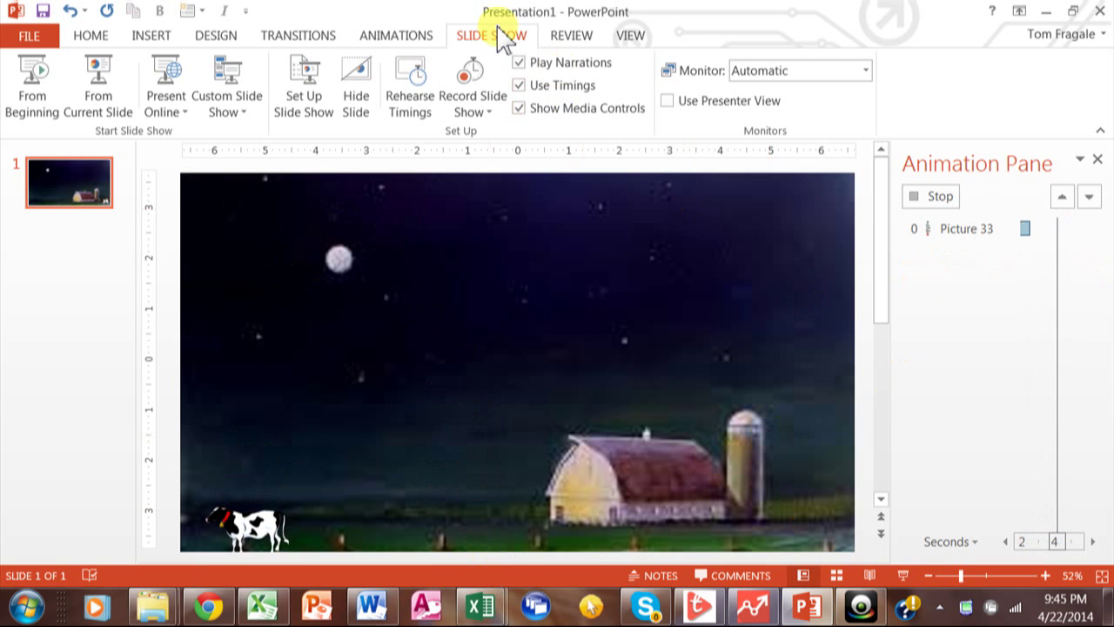
left_click(45, 109)
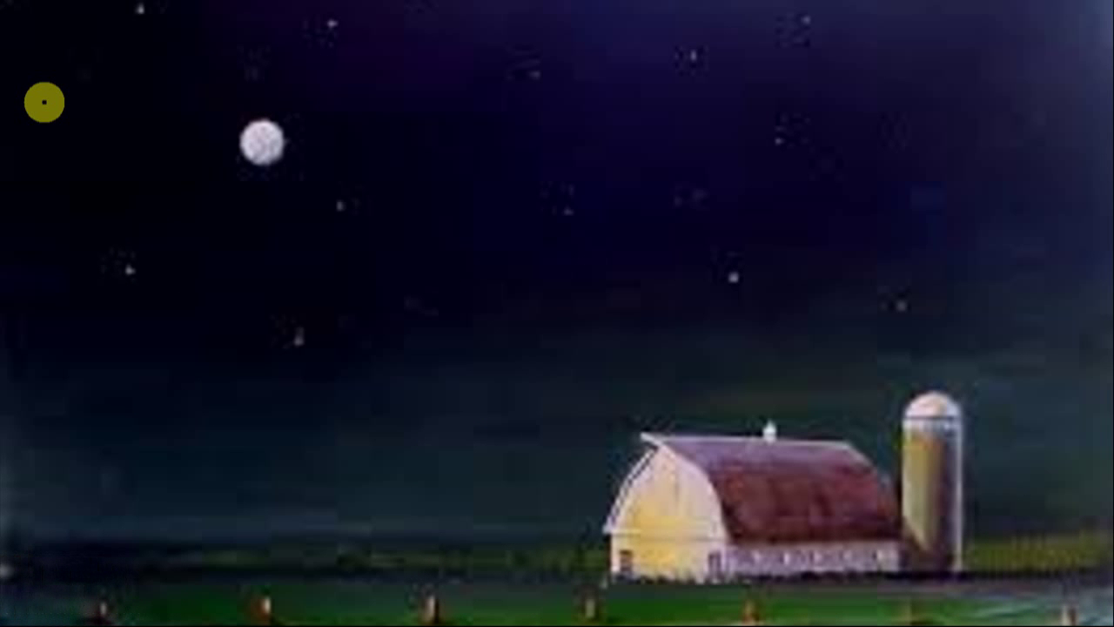
key("Escape")
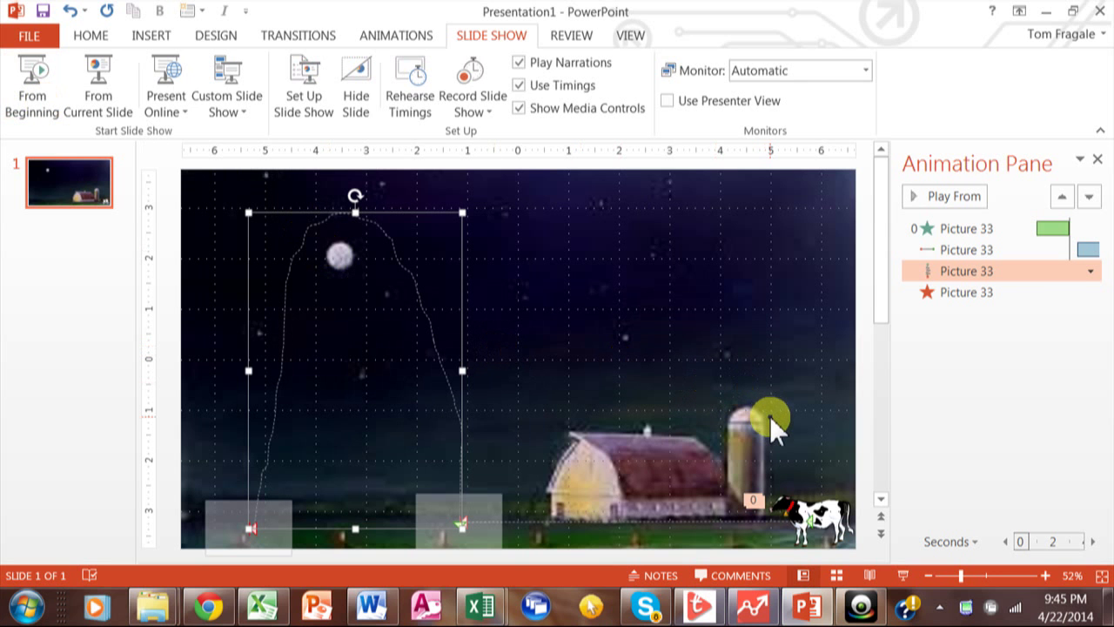
Review the cow's Fly In entrance options, keeping the 2-second Medium duration, and close them
left_click(818, 516)
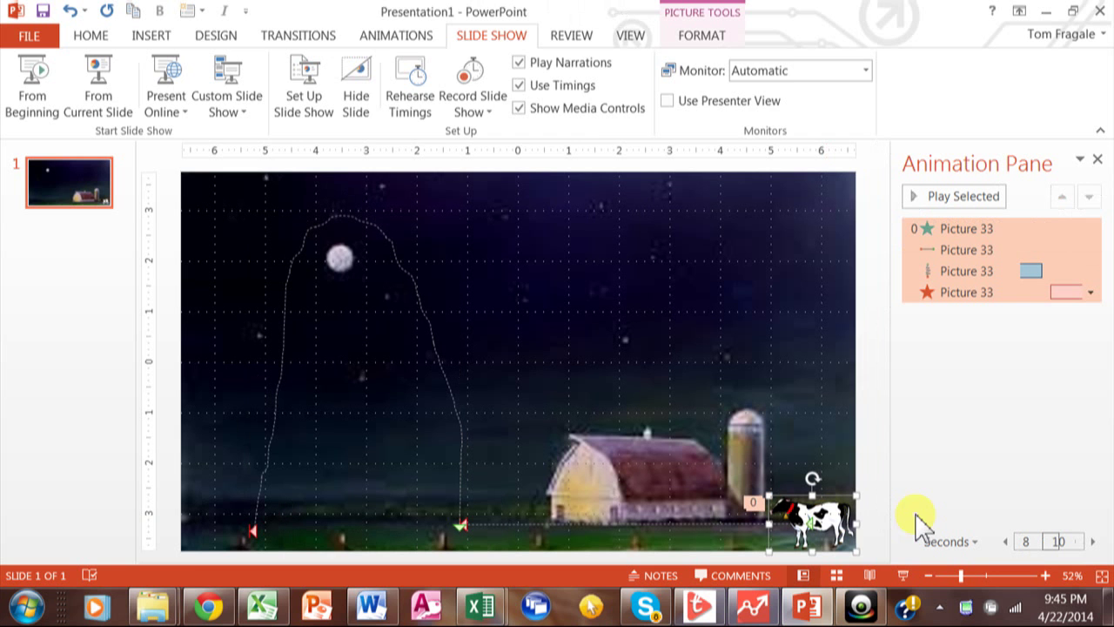
left_click(400, 36)
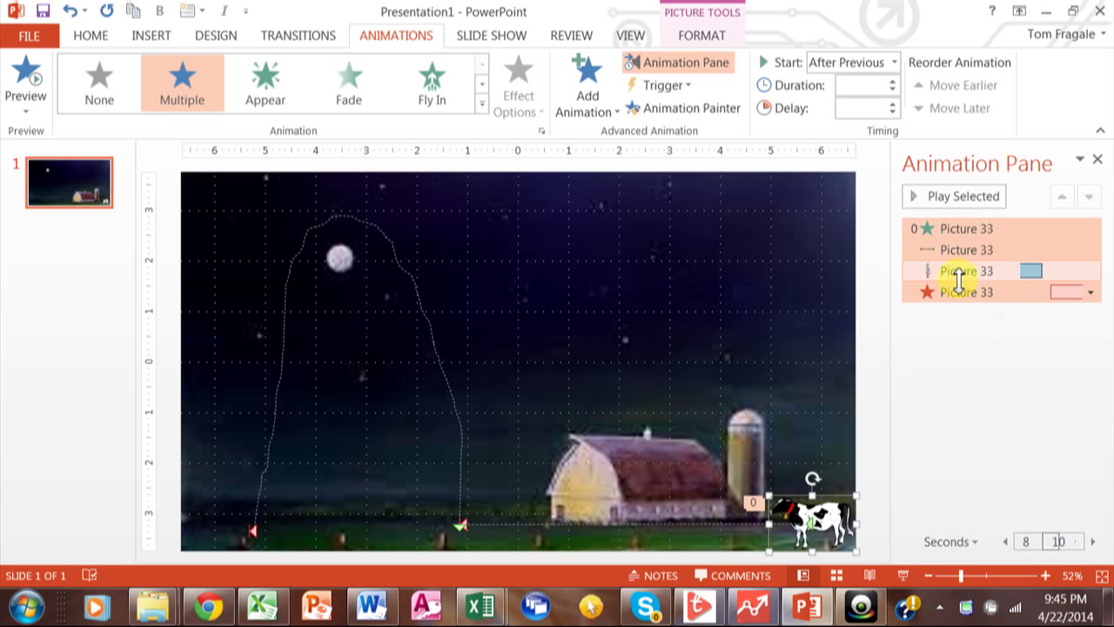
double_click(954, 228)
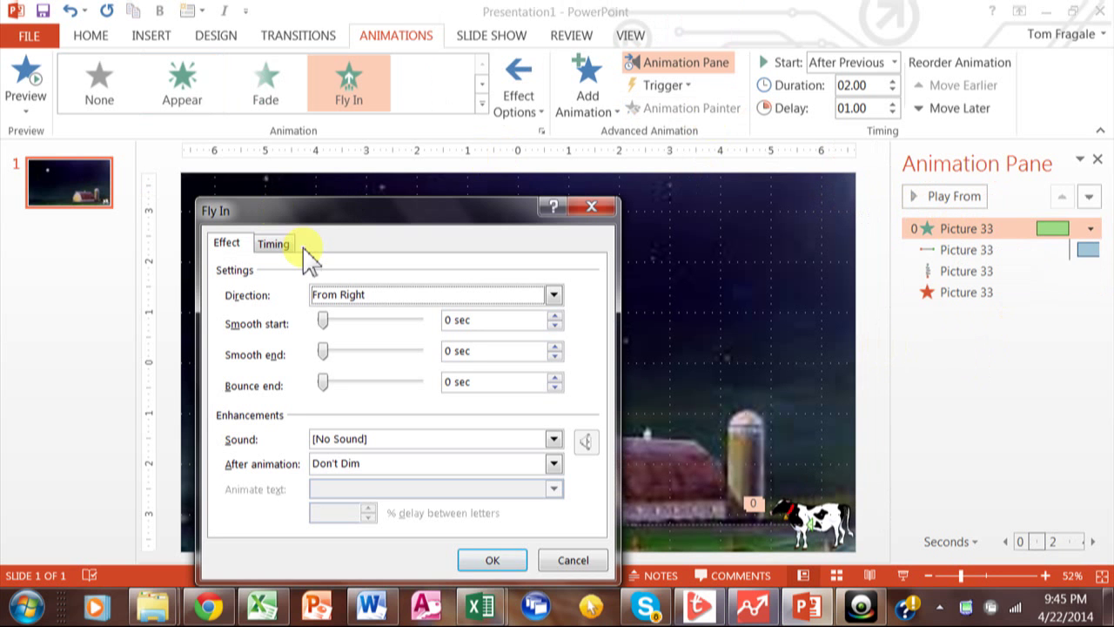
left_click(273, 244)
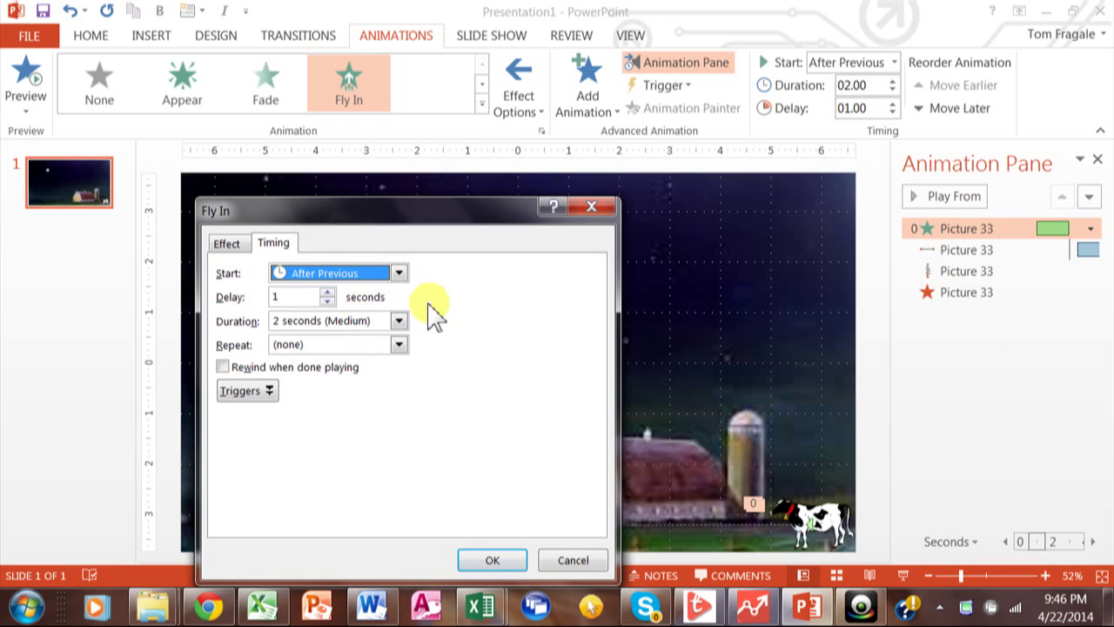
left_click(399, 321)
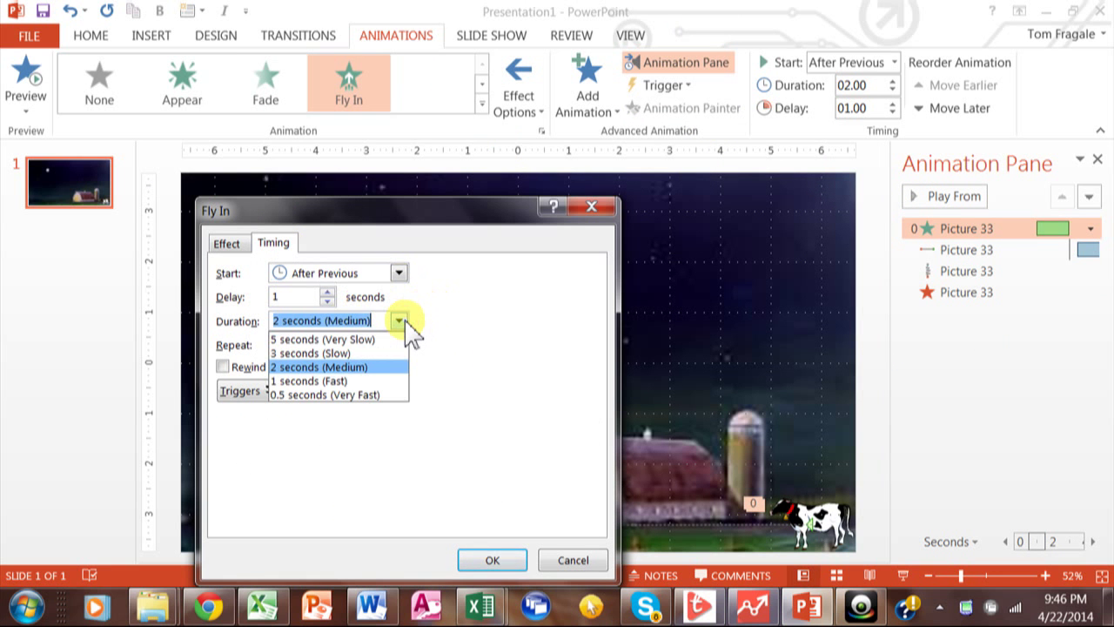
left_click(486, 306)
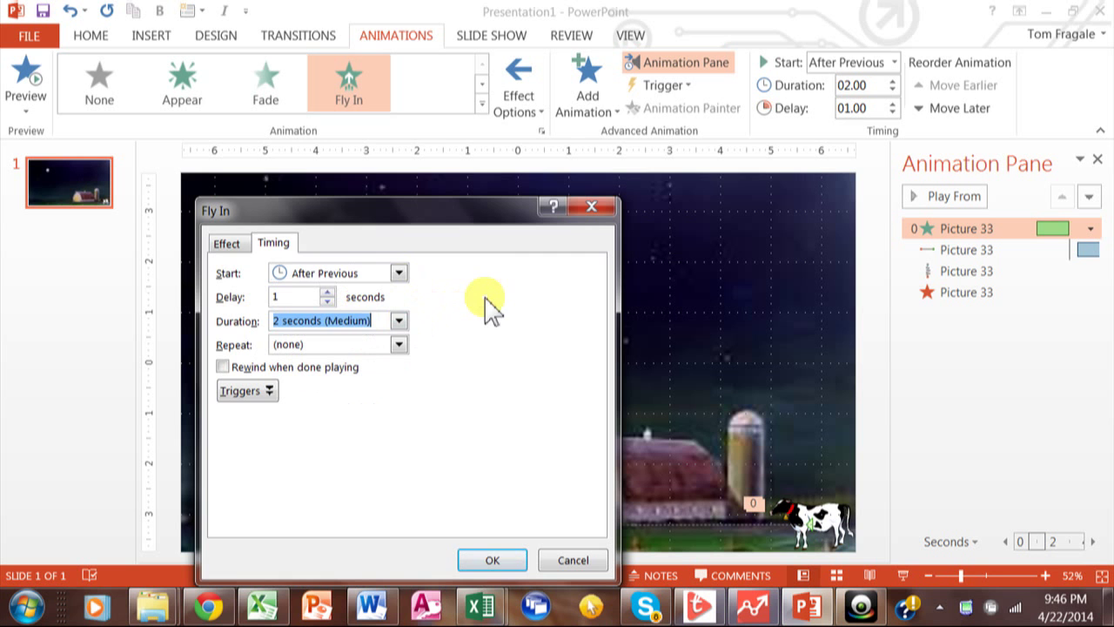
left_click(228, 245)
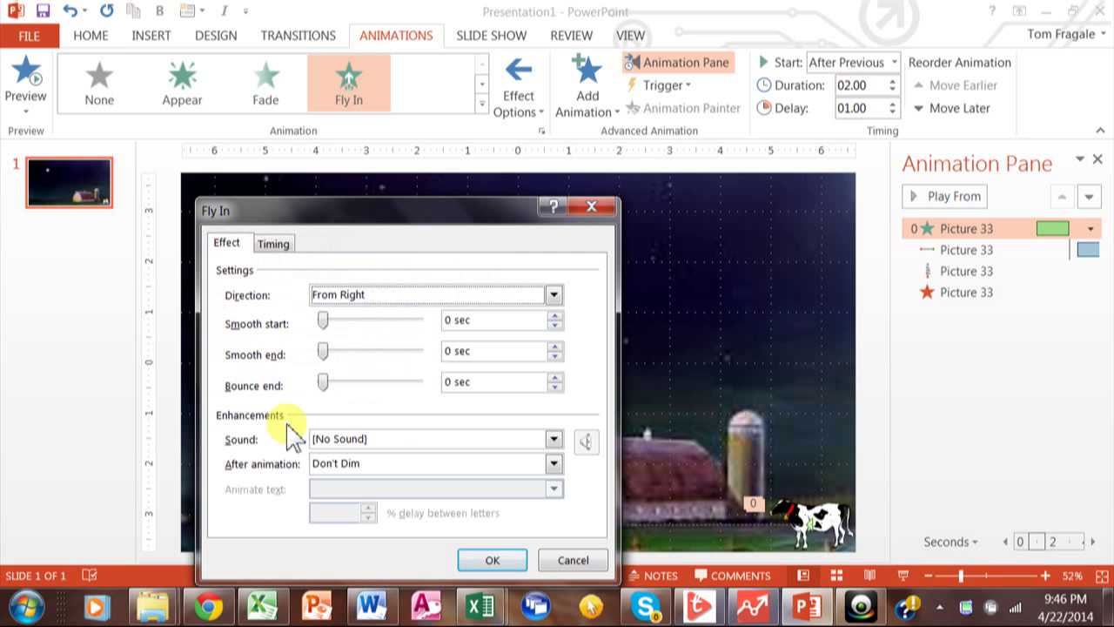
left_click(481, 564)
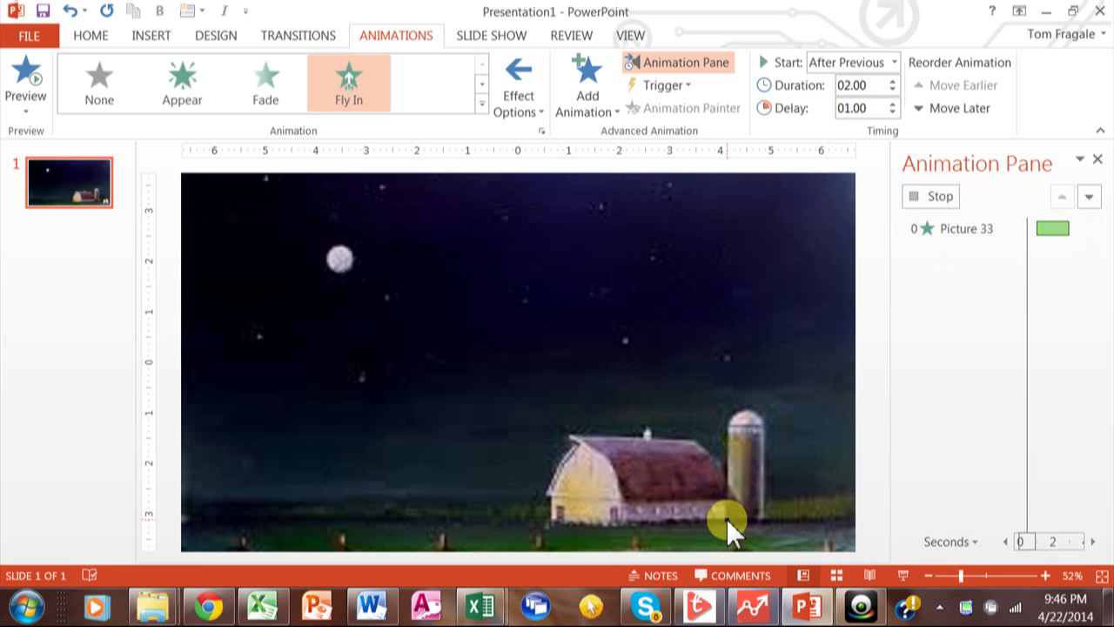